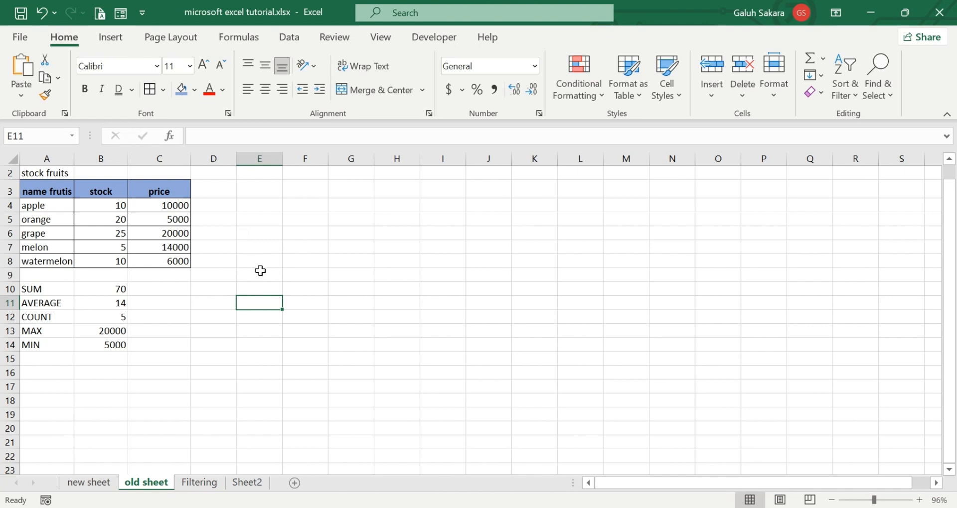
{"action": "scroll", "coordinate": [257, 271], "scroll_direction": "up", "scroll_amount": 1}
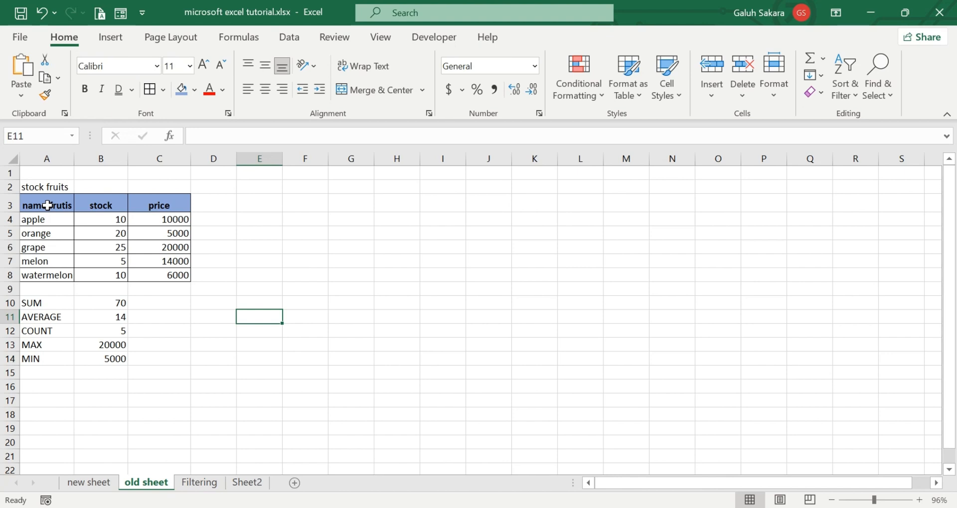
{"action": "left_click_drag", "start_coordinate": [47, 205], "coordinate": [169, 278]}
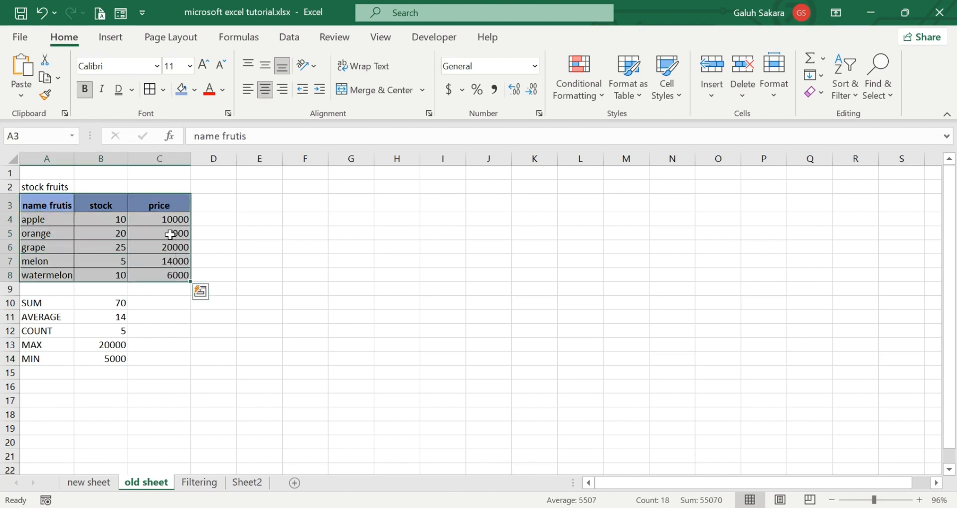
{"action": "left_click", "coordinate": [237, 274]}
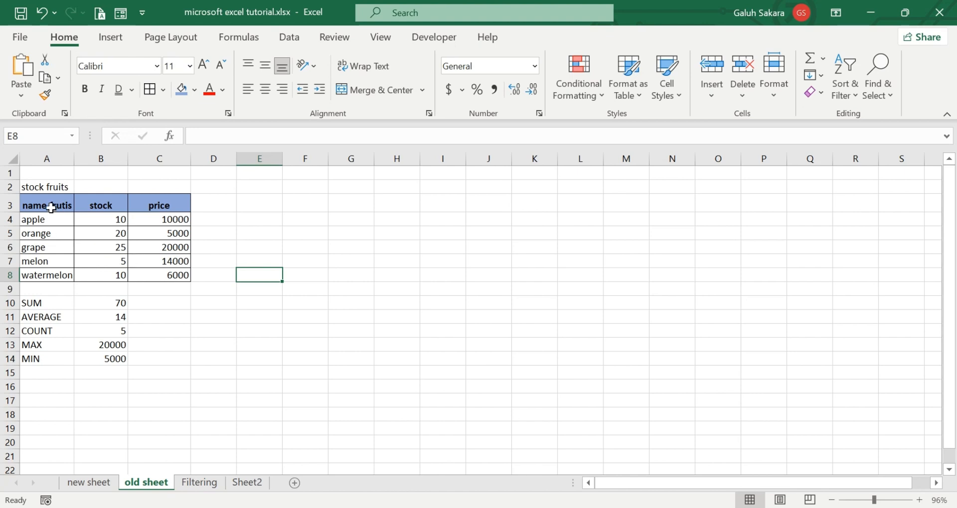
Correct the misspelled fruit-name header in cell A3 to "name fruits"
{"action": "left_click_drag", "start_coordinate": [52, 207], "coordinate": [111, 276]}
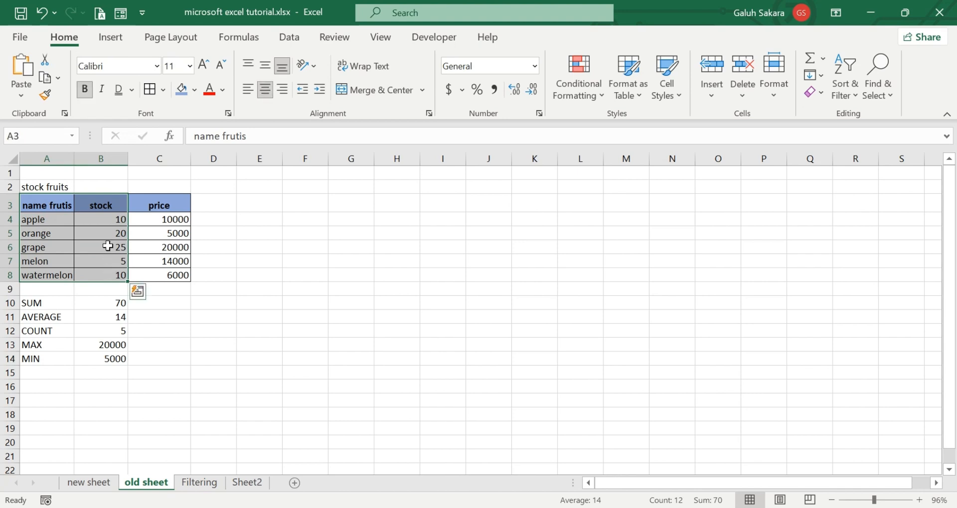
{"action": "double_click", "coordinate": [69, 210]}
{"action": "double_click", "coordinate": [69, 202]}
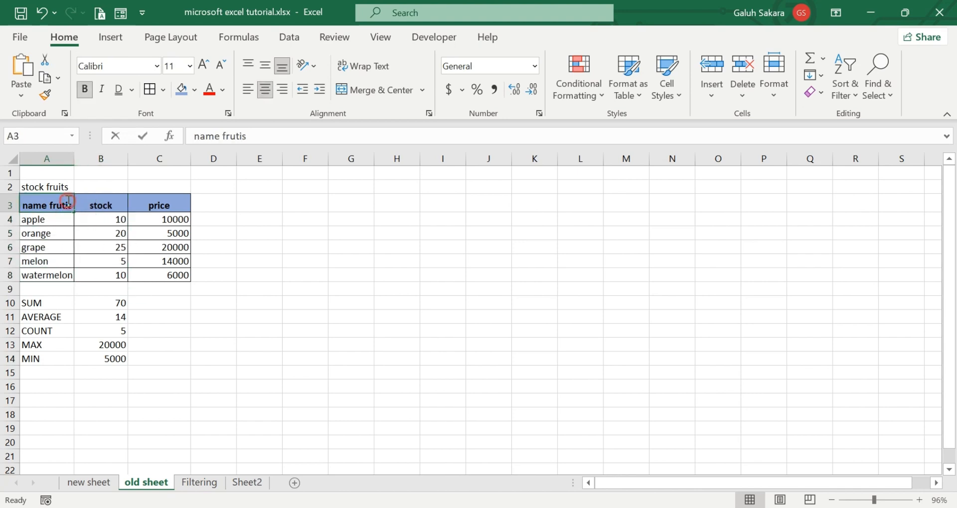
{"action": "key", "text": "BackSpace"}
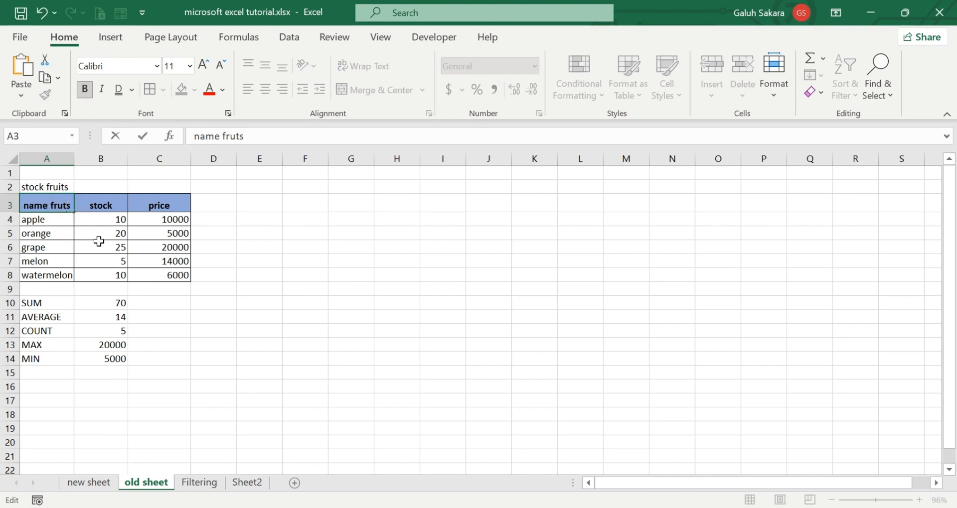
{"action": "key", "text": "Left"}
{"action": "type", "text": "i"}
{"action": "left_click", "coordinate": [241, 237]}
Insert the recommended Clustered Column chart for the fruit names and stock in A3:B8
{"action": "left_click_drag", "start_coordinate": [61, 204], "coordinate": [92, 277]}
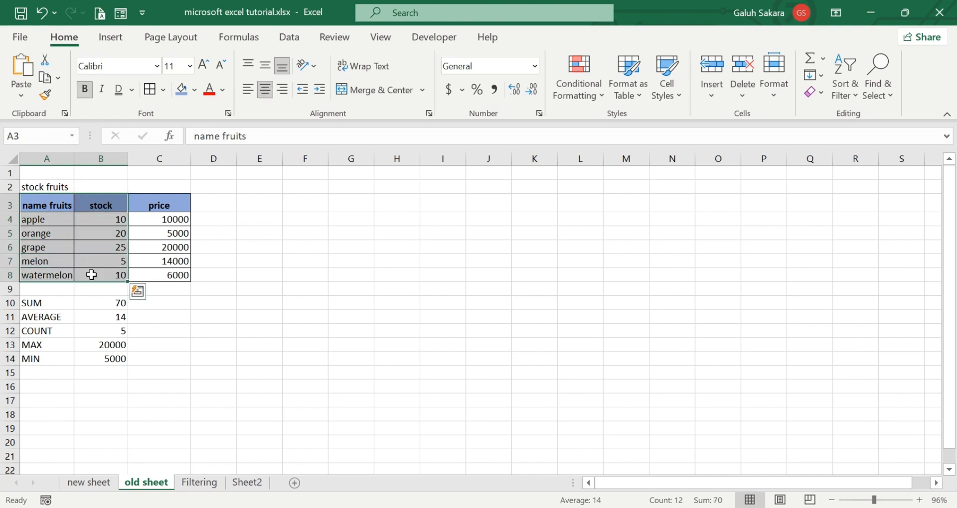
{"action": "left_click", "coordinate": [101, 39]}
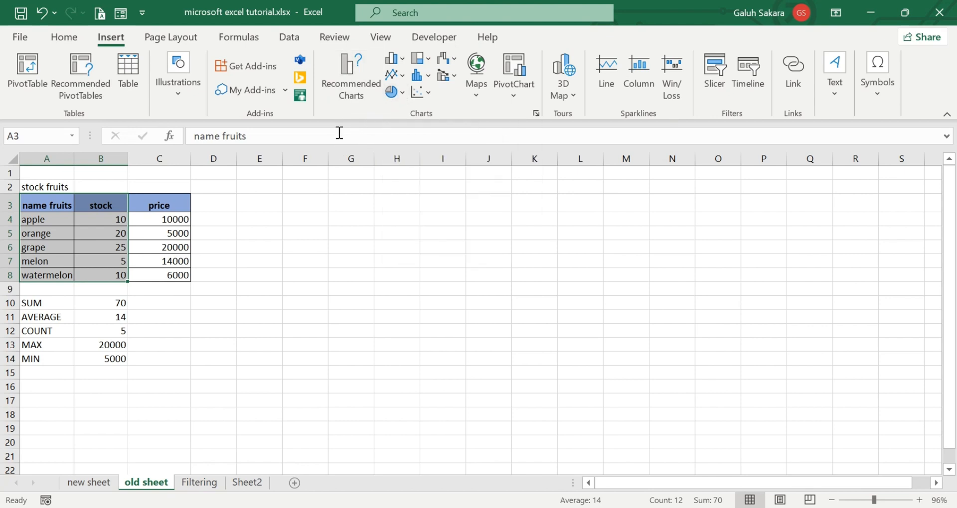
{"action": "left_click", "coordinate": [355, 83]}
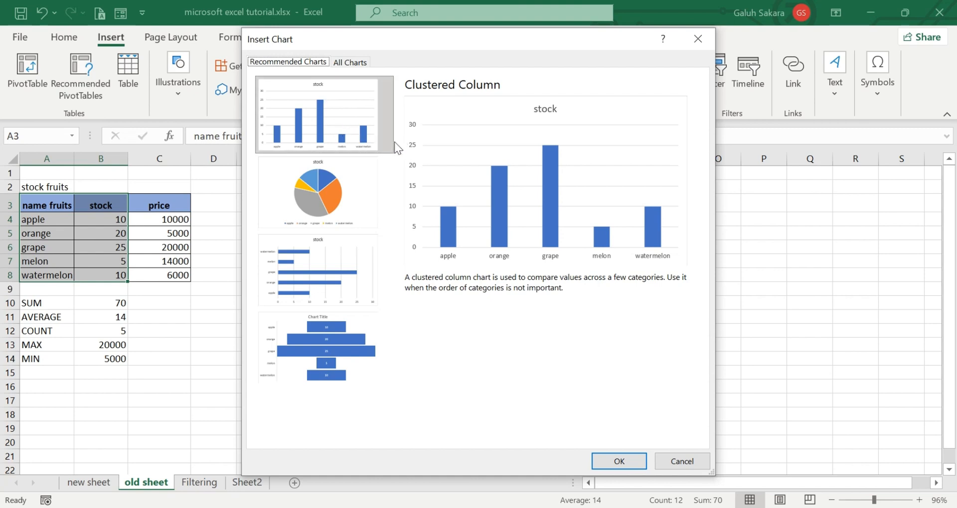
{"action": "left_click", "coordinate": [364, 194]}
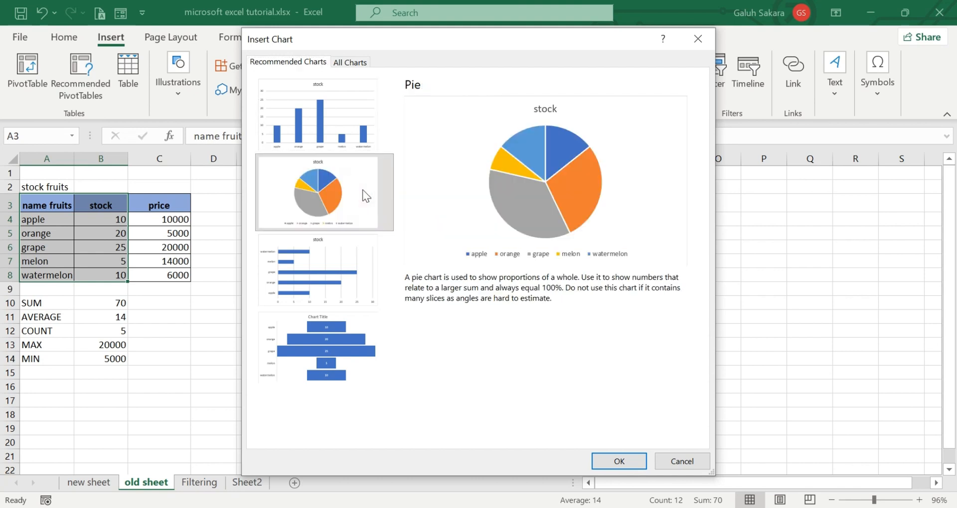
{"action": "left_click", "coordinate": [351, 253]}
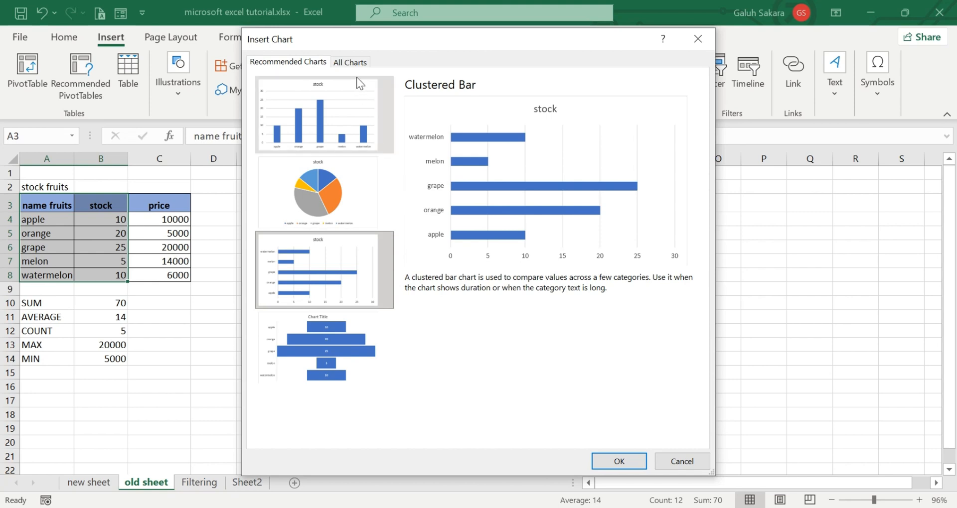
{"action": "left_click", "coordinate": [349, 62]}
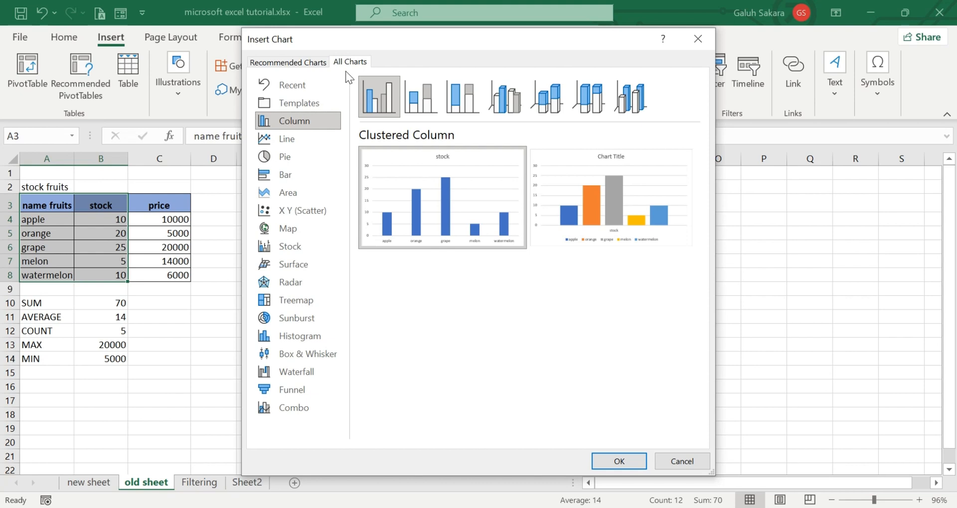
{"action": "left_click", "coordinate": [298, 64]}
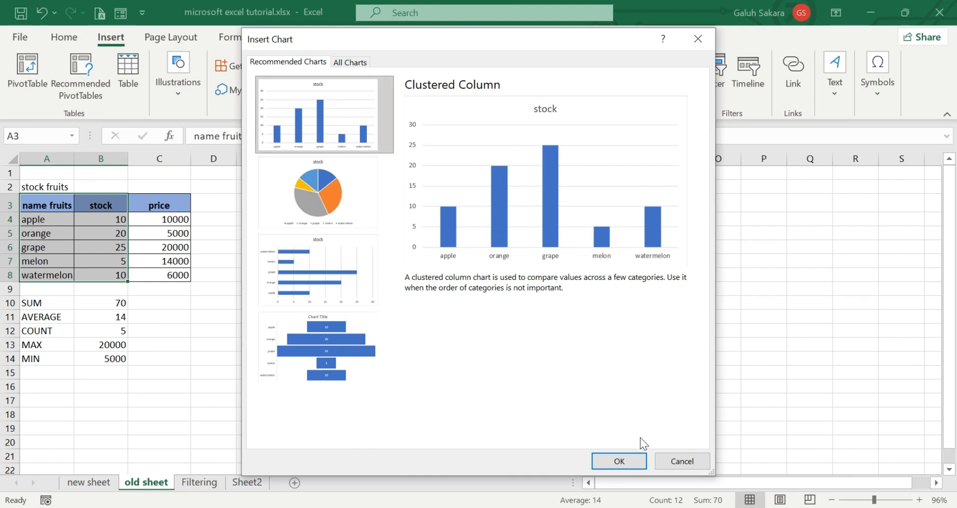
{"action": "left_click", "coordinate": [619, 460]}
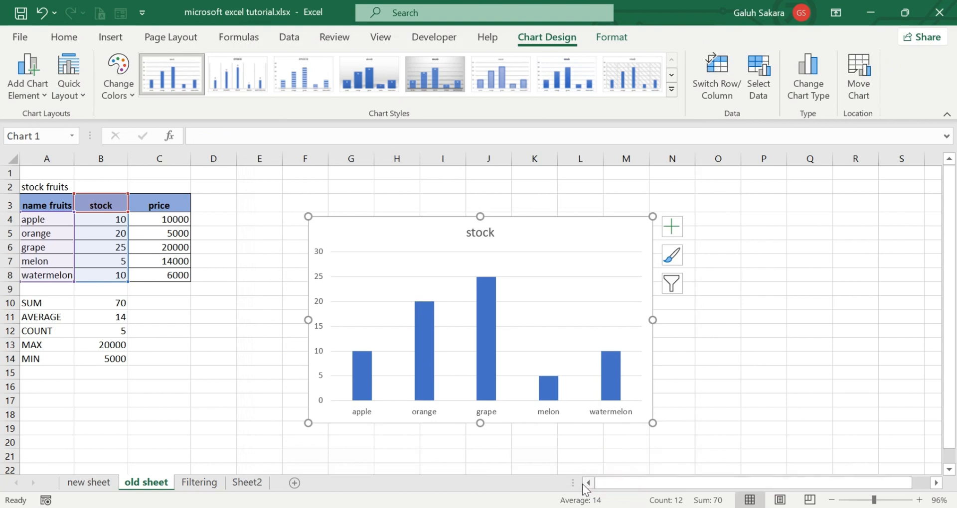
Shift the plot area slightly up inside the stock chart and widen the chart a little on its left side
{"action": "left_click", "coordinate": [506, 315]}
{"action": "left_click_drag", "start_coordinate": [456, 307], "coordinate": [456, 307]}
{"action": "left_click", "coordinate": [710, 326]}
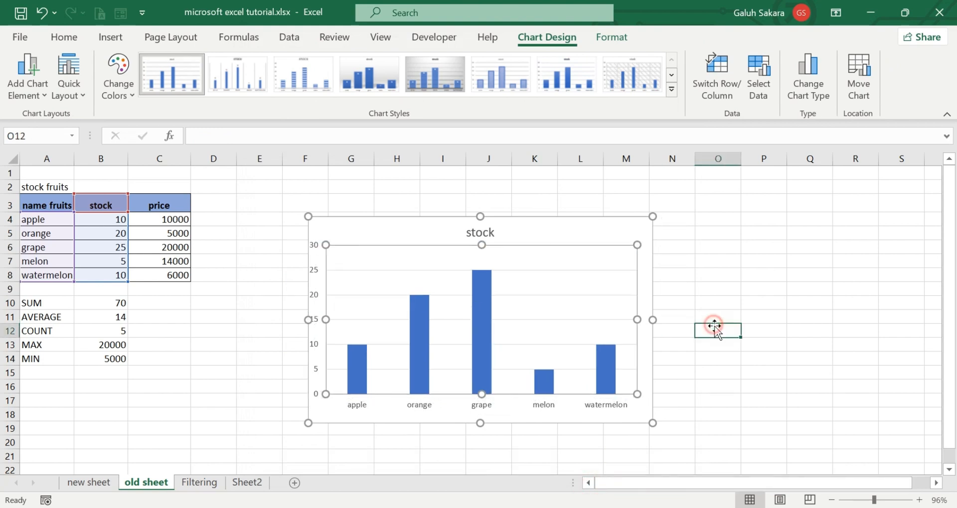
{"action": "left_click", "coordinate": [526, 233]}
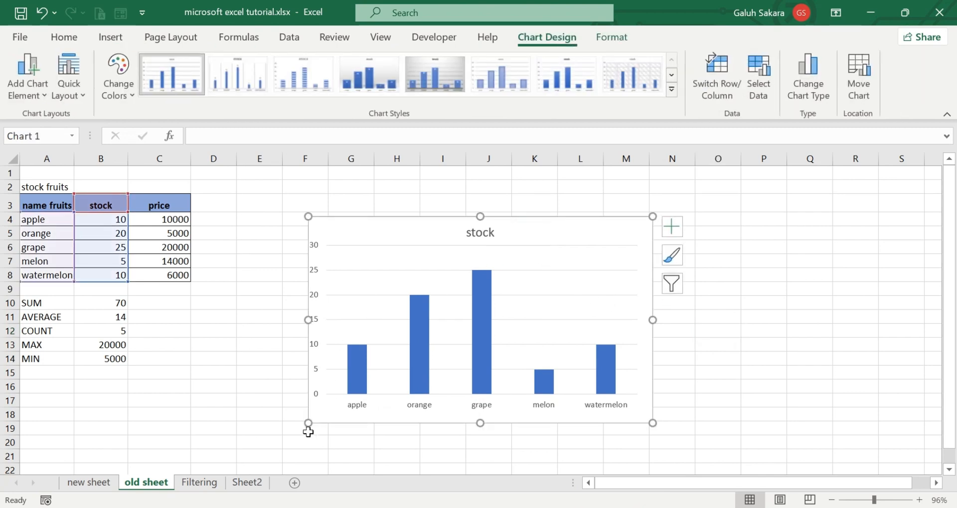
{"action": "mouse_move", "coordinate": [307, 423]}
{"action": "left_mouse_down"}
{"action": "mouse_move", "coordinate": [338, 408]}
{"action": "mouse_move", "coordinate": [303, 424]}
{"action": "left_mouse_up"}
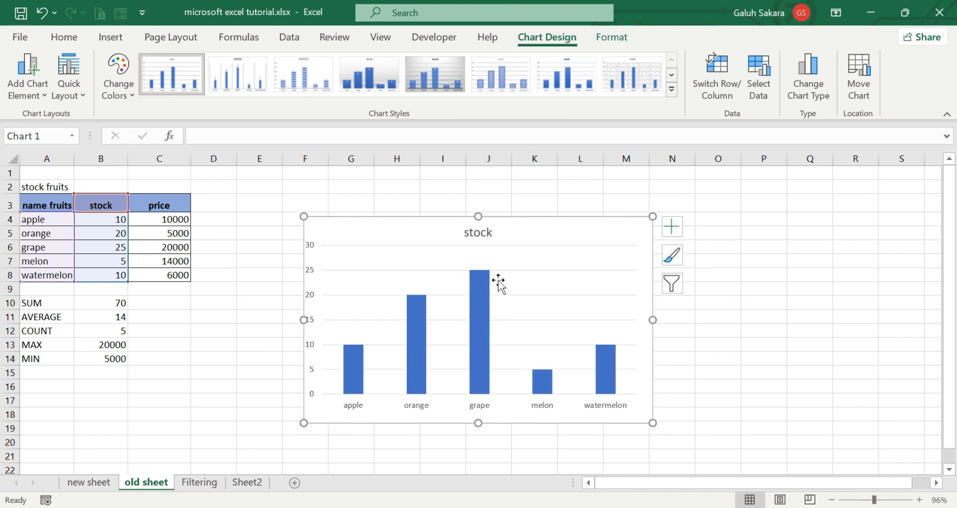
Move the stock chart beside the fruit table so it spans columns D to K, starting at row 3
{"action": "left_click_drag", "start_coordinate": [529, 228], "coordinate": [479, 203]}
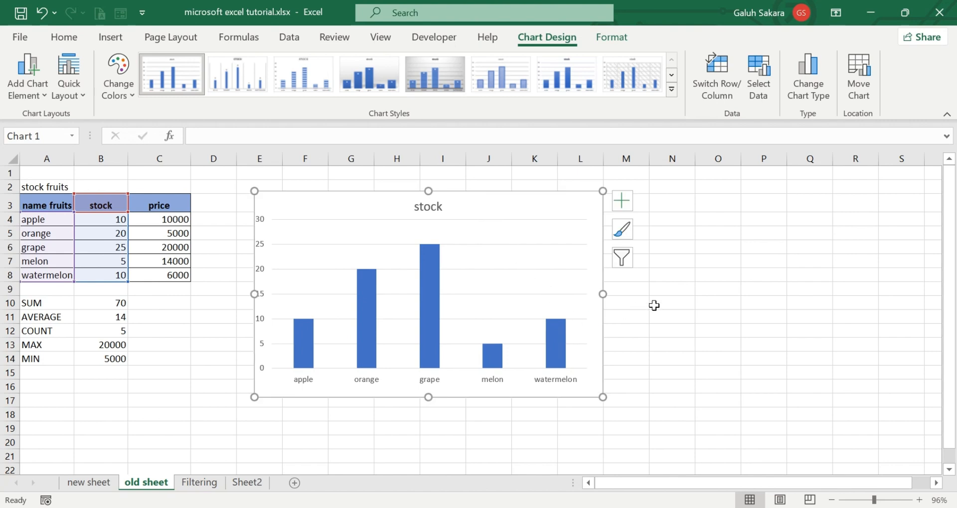
{"action": "left_click", "coordinate": [690, 316]}
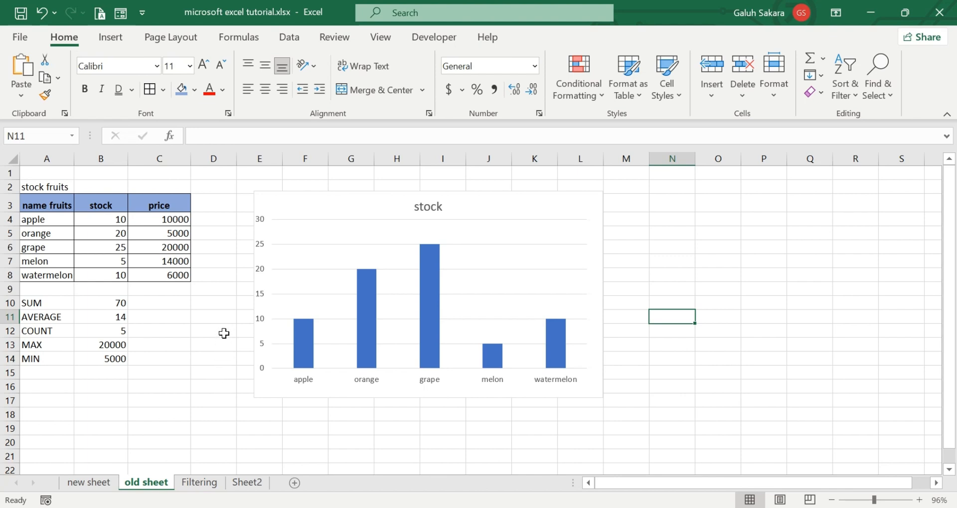
{"action": "left_click", "coordinate": [578, 249]}
{"action": "left_click_drag", "start_coordinate": [568, 199], "coordinate": [522, 228]}
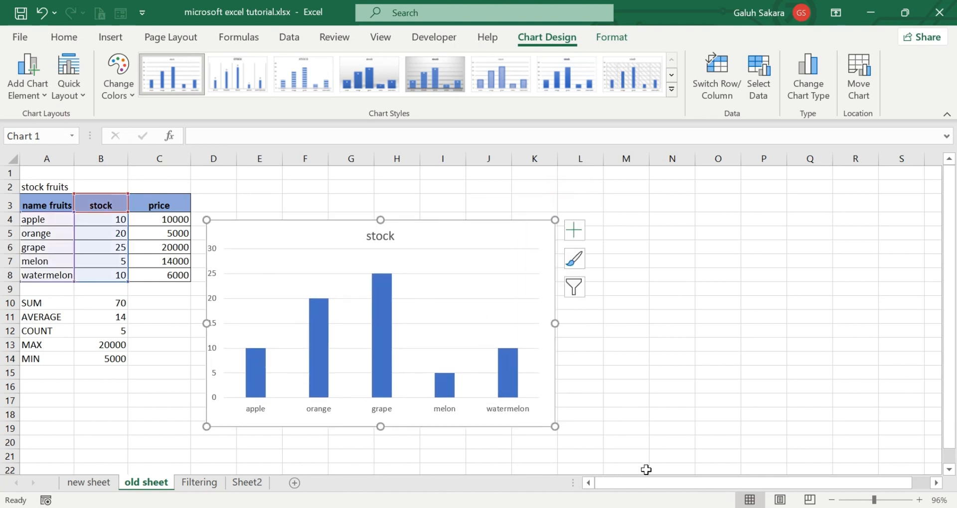
{"action": "left_click", "coordinate": [668, 333]}
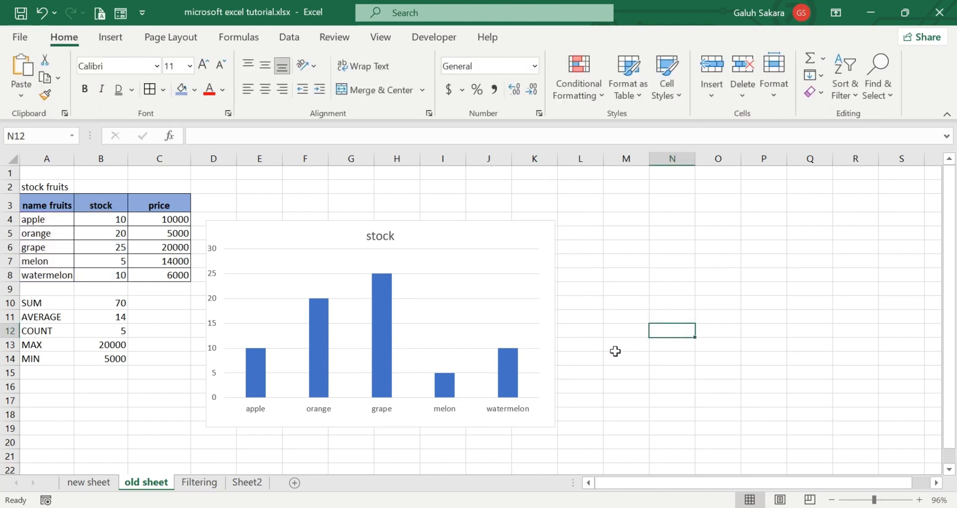
{"action": "left_click", "coordinate": [437, 243]}
{"action": "left_click_drag", "start_coordinate": [437, 244], "coordinate": [448, 214]}
{"action": "left_click", "coordinate": [670, 358]}
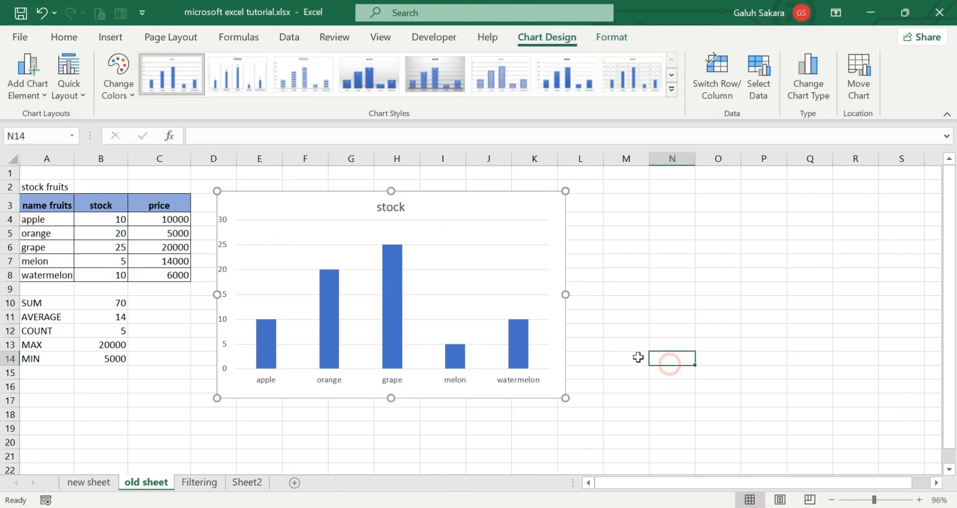
{"action": "left_click", "coordinate": [400, 210]}
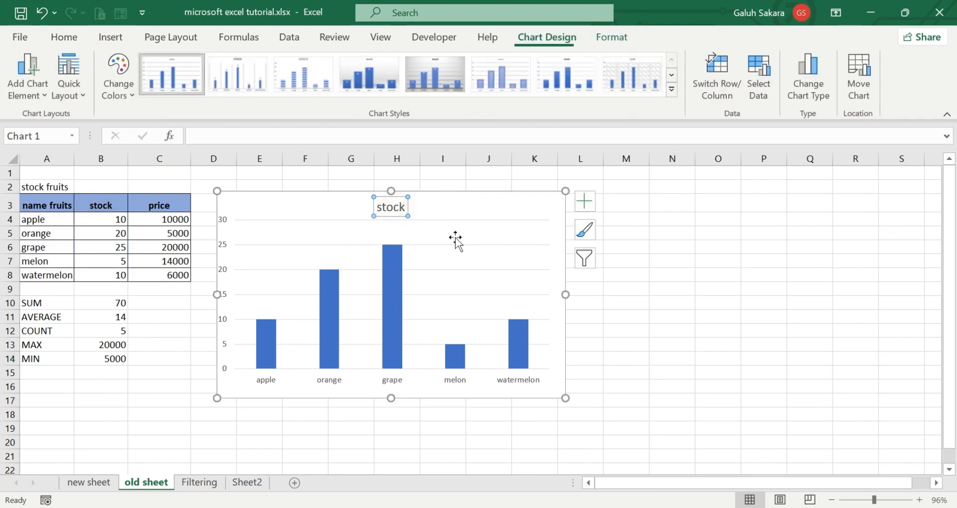
{"action": "left_click", "coordinate": [642, 315]}
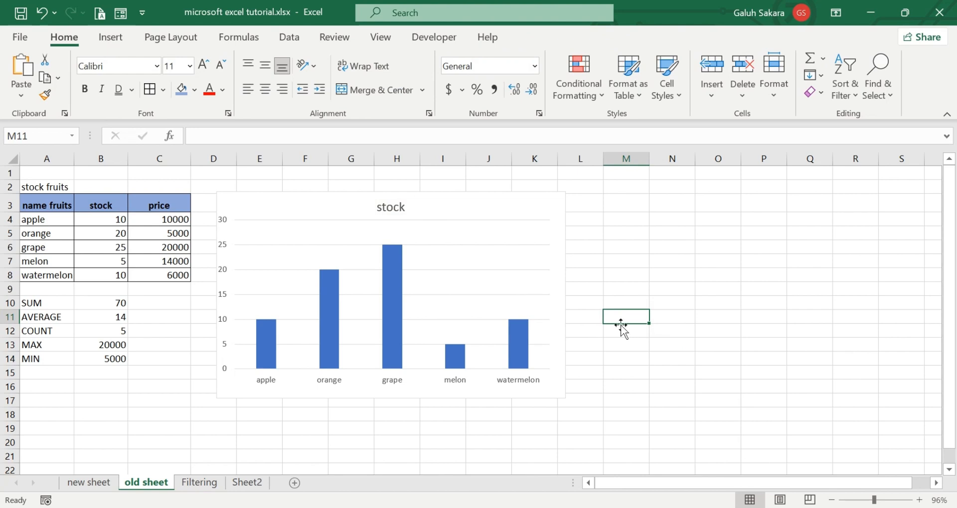
{"action": "left_click", "coordinate": [520, 201]}
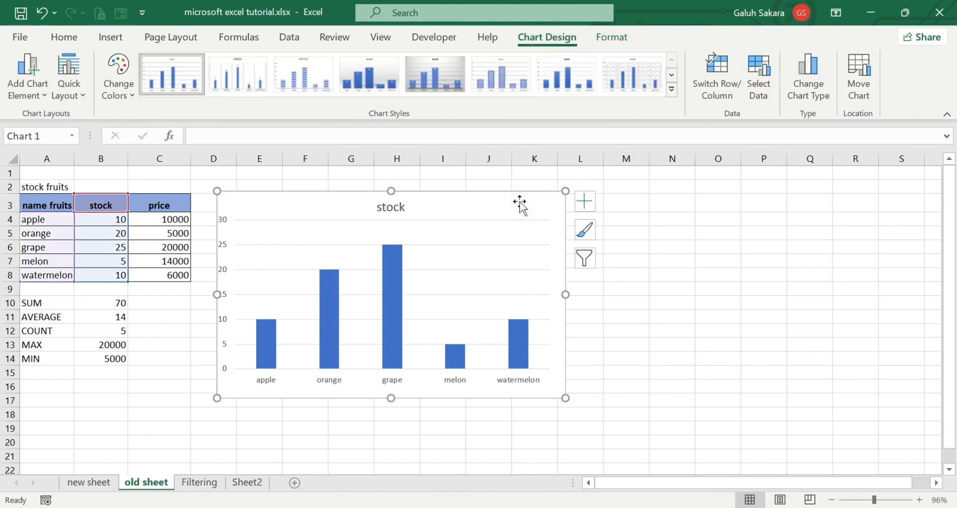
{"action": "mouse_move", "coordinate": [393, 252]}
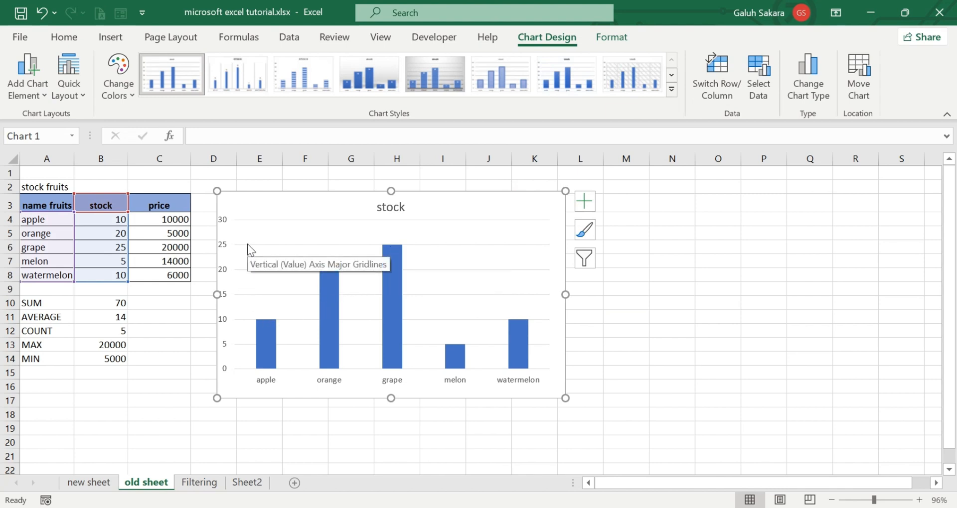
Change the chart title to "stock today"
{"action": "double_click", "coordinate": [402, 208]}
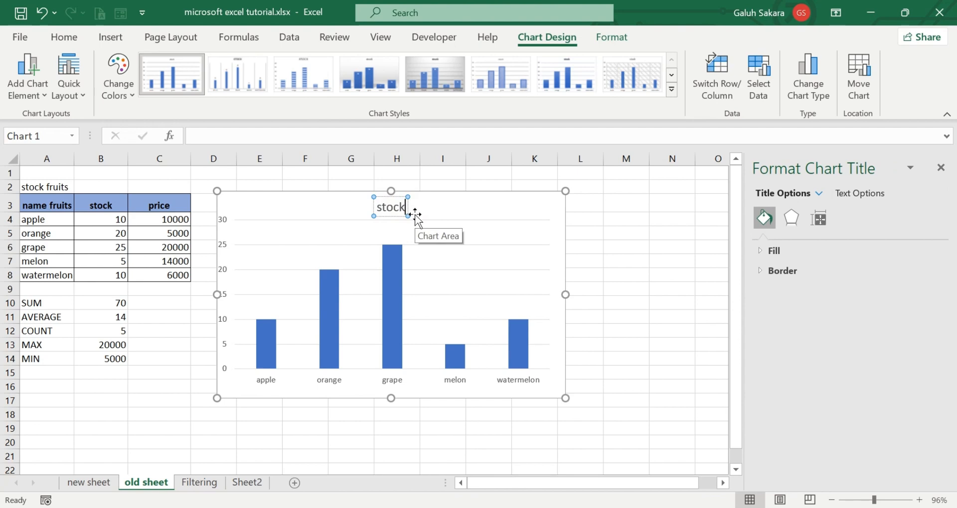
{"action": "type", "text": "this da"}
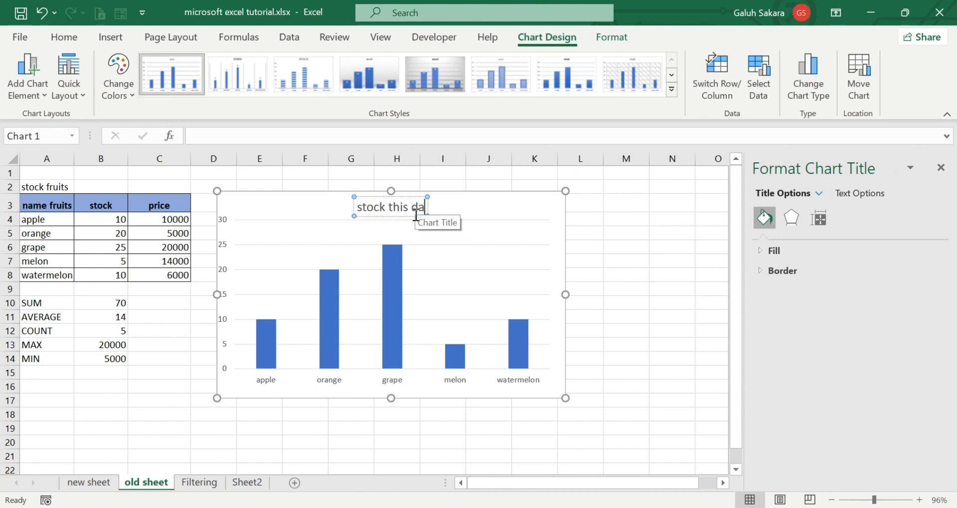
{"action": "type", "text": "y"}
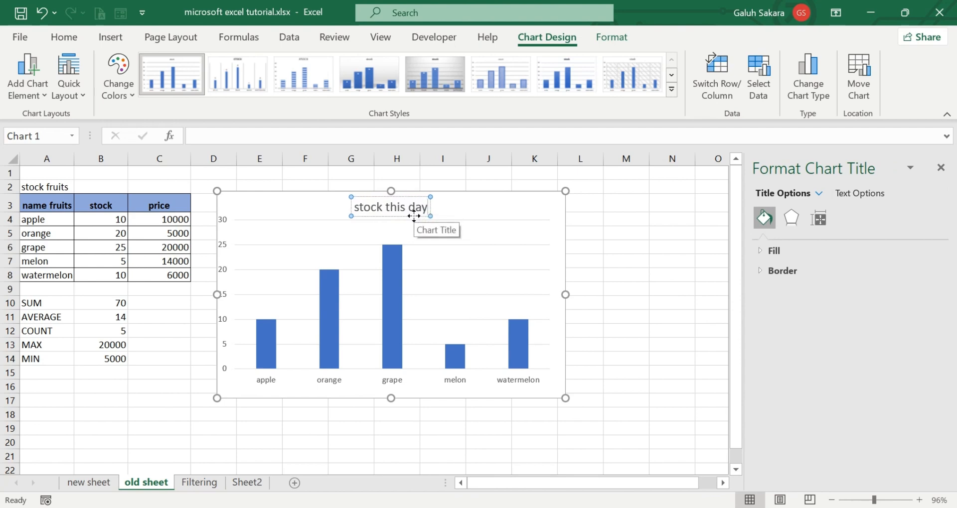
{"action": "key", "text": "BackSpace"}
{"action": "key", "text": "BackSpace"}
{"action": "key", "text": "BackSpace"}
{"action": "key", "text": "BackSpace"}
{"action": "key", "text": "BackSpace"}
{"action": "key", "text": "BackSpace"}
{"action": "key", "text": "BackSpace"}
{"action": "key", "text": "BackSpace"}
{"action": "key", "text": "BackSpace"}
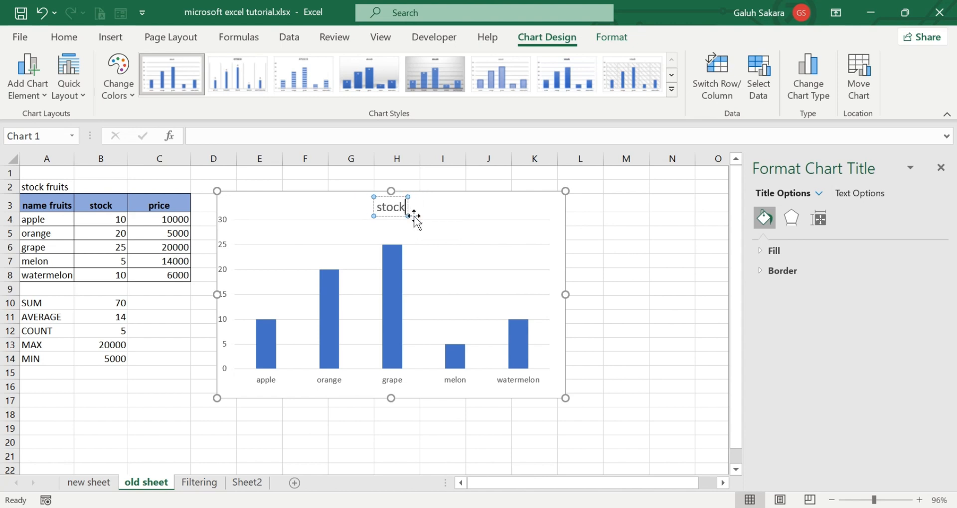
{"action": "type", "text": "today"}
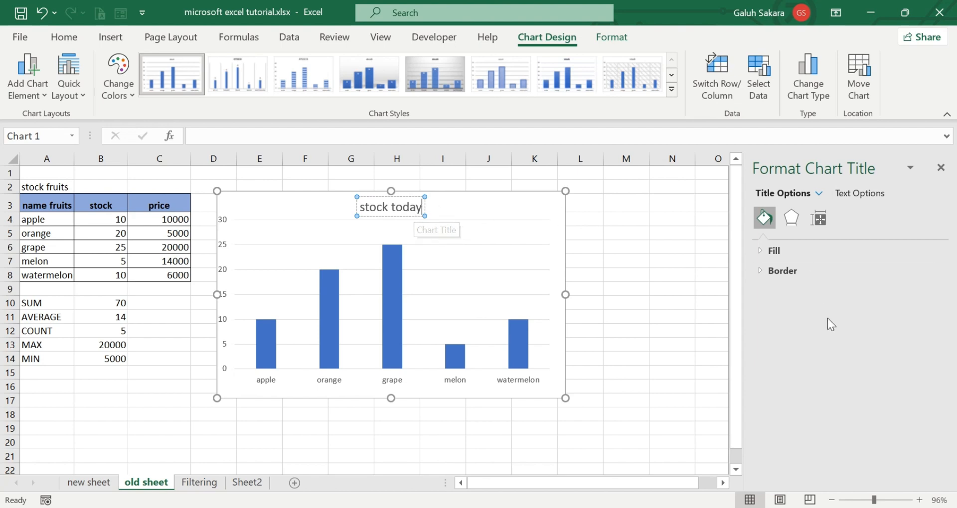
{"action": "left_click", "coordinate": [646, 249]}
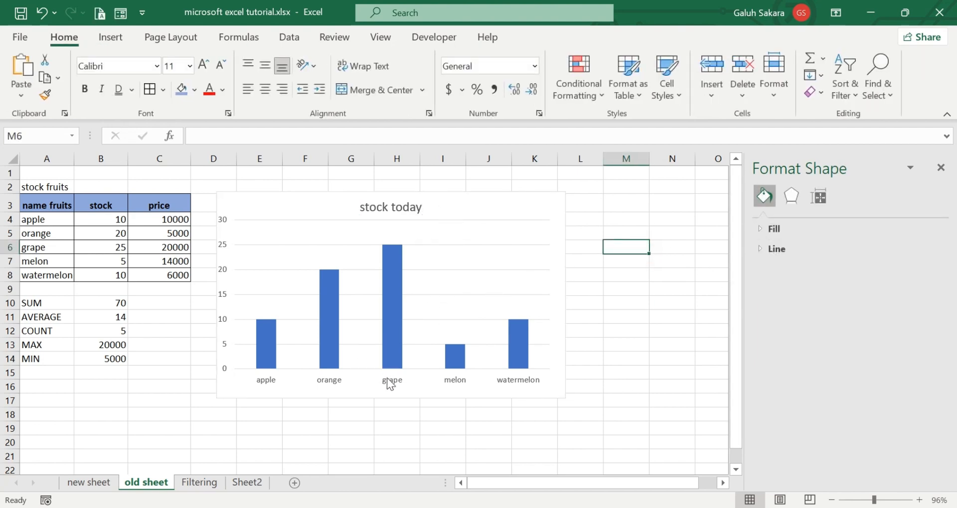
Switch to the Filtering worksheet and select the empty cell F11 beside the order table
{"action": "left_click", "coordinate": [394, 454]}
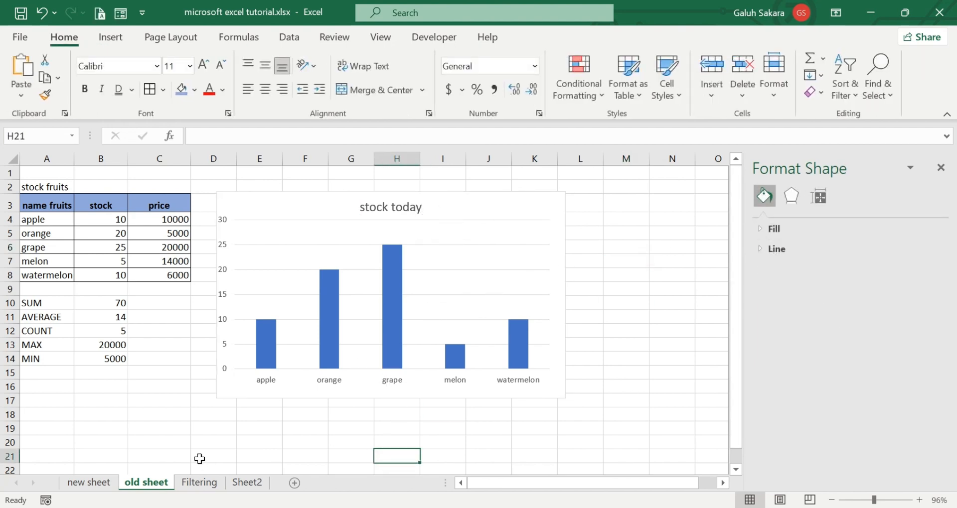
{"action": "left_click", "coordinate": [373, 427]}
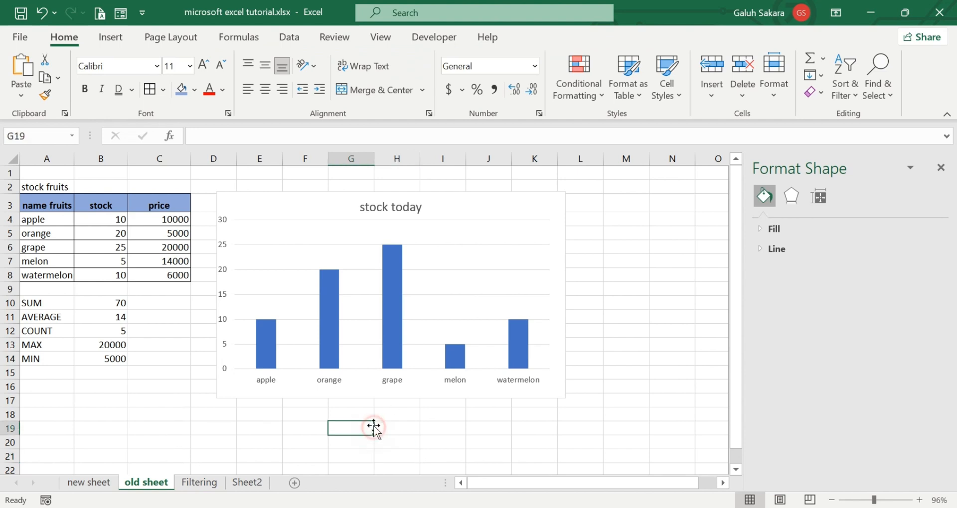
{"action": "left_click", "coordinate": [199, 483]}
{"action": "left_click", "coordinate": [287, 320]}
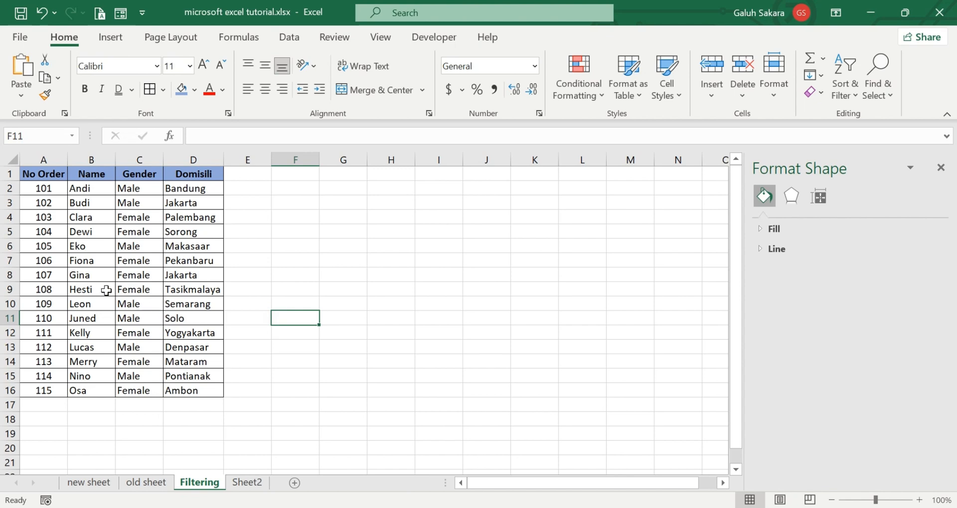
Look over the order table and its No Order, Name, Gender and Domisili columns
{"action": "left_click_drag", "start_coordinate": [45, 173], "coordinate": [175, 388]}
{"action": "left_click", "coordinate": [212, 374]}
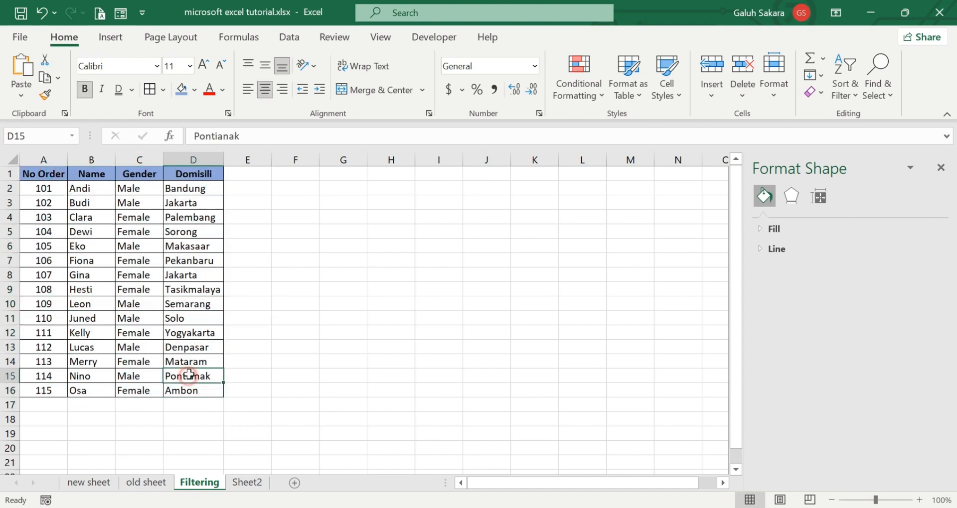
{"action": "left_click", "coordinate": [331, 288]}
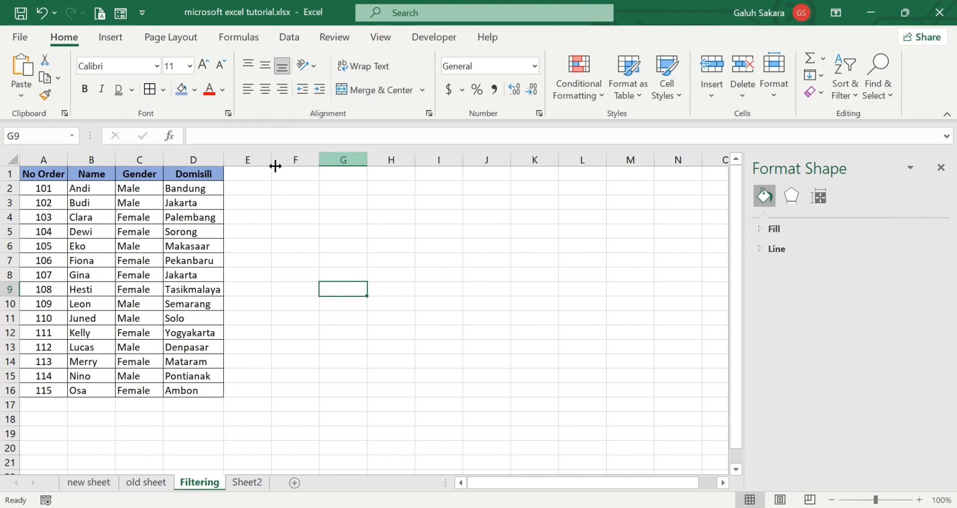
{"action": "left_click", "coordinate": [52, 161]}
{"action": "left_click", "coordinate": [91, 160]}
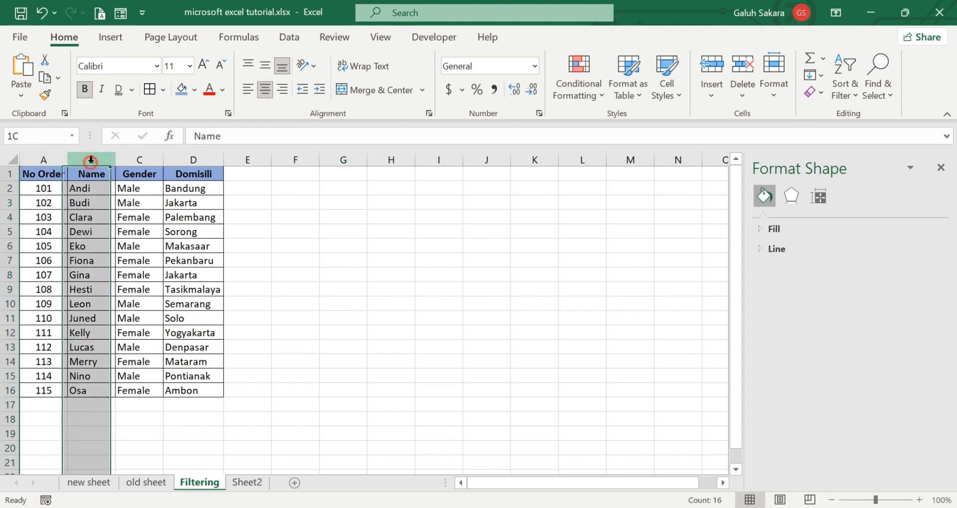
{"action": "left_click", "coordinate": [140, 160]}
{"action": "left_click", "coordinate": [194, 158]}
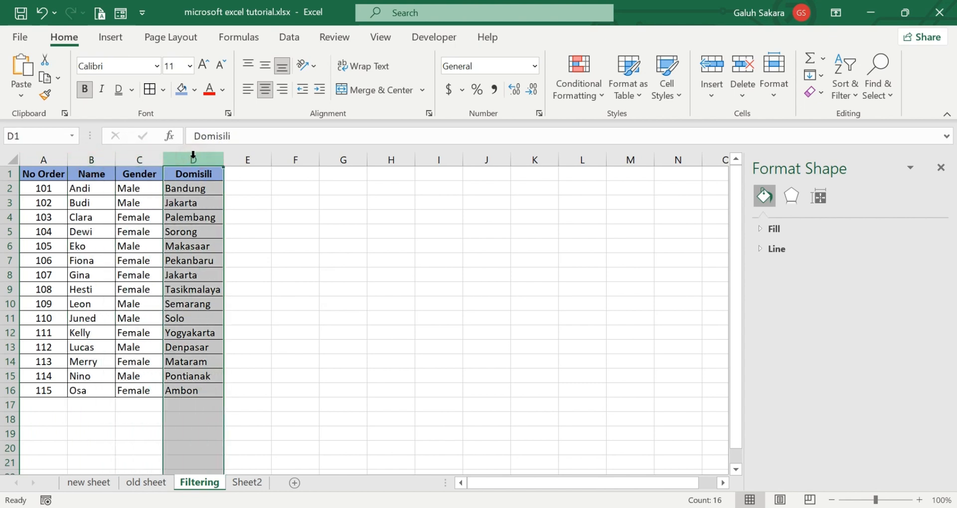
{"action": "left_click", "coordinate": [261, 206]}
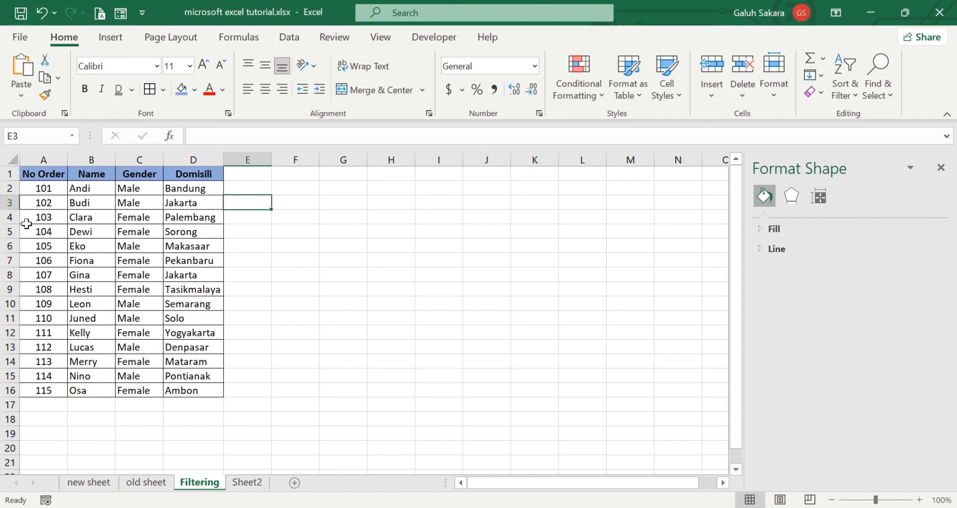
Turn on filtering for the order table in A1:D16
{"action": "left_click_drag", "start_coordinate": [42, 174], "coordinate": [194, 391]}
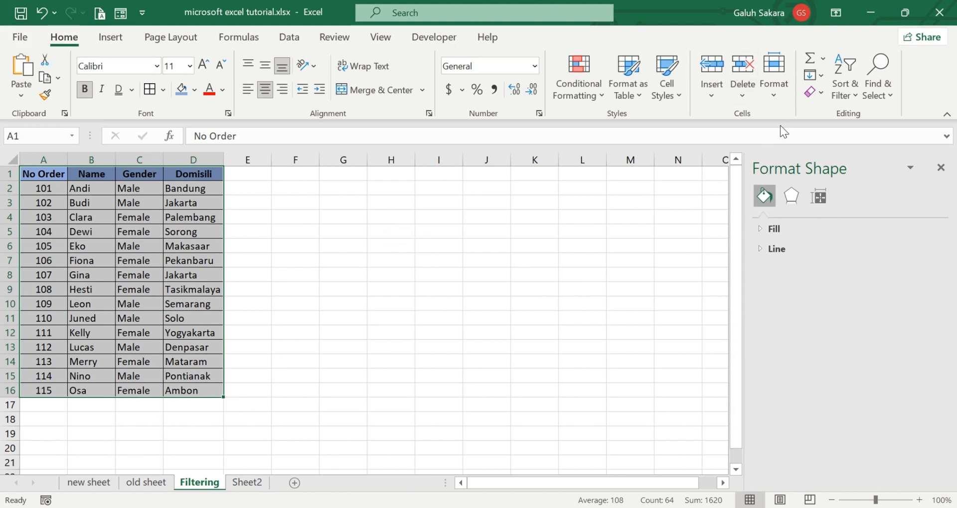
{"action": "left_click", "coordinate": [849, 94]}
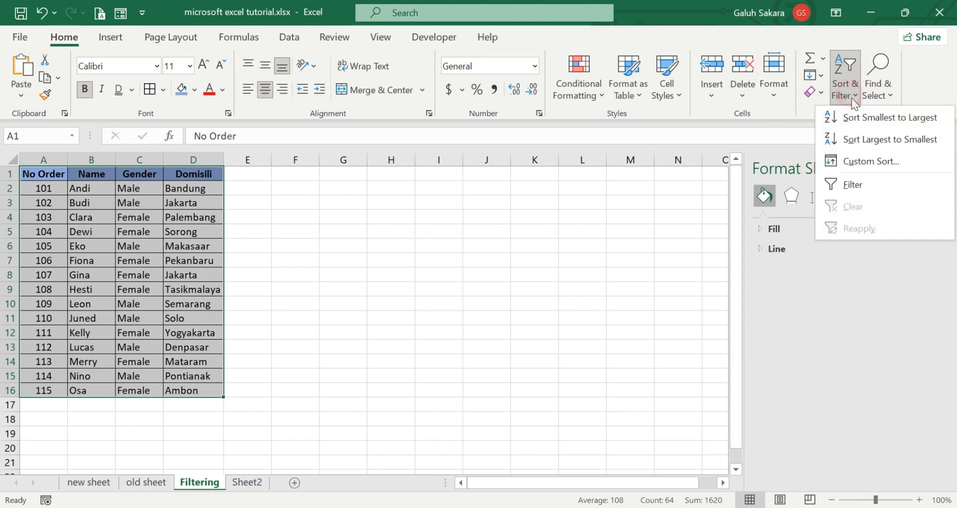
{"action": "left_click", "coordinate": [852, 183]}
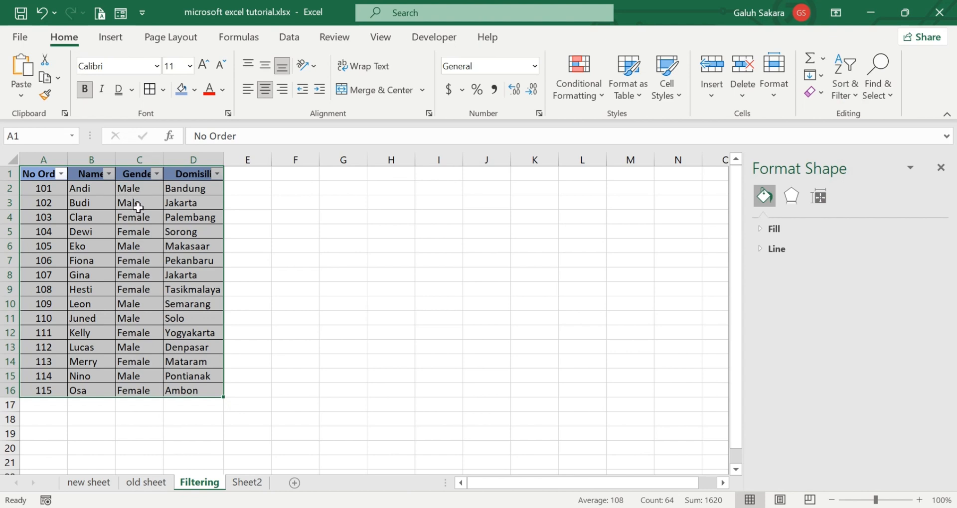
Widen columns A to D to one equal width so the headers fit beside their filter arrows
{"action": "left_click_drag", "start_coordinate": [224, 160], "coordinate": [248, 160]}
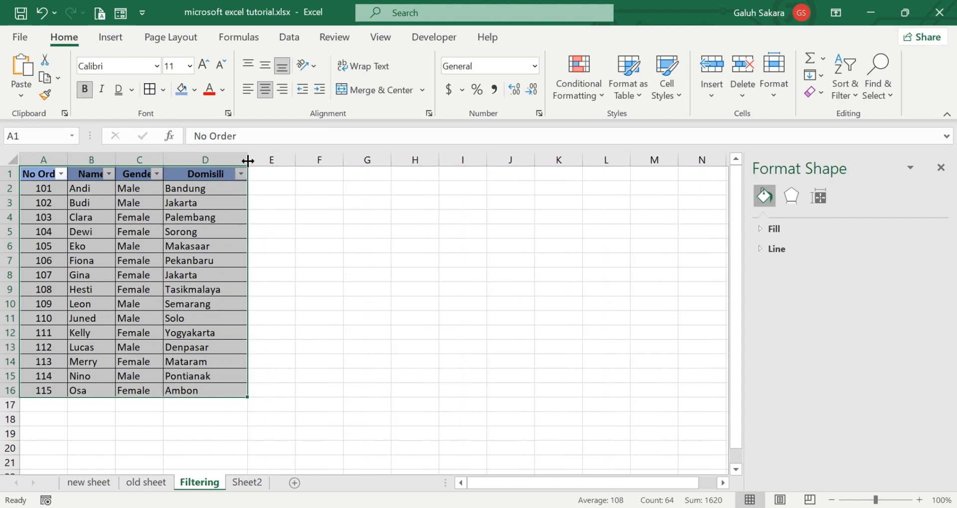
{"action": "left_click", "coordinate": [175, 159]}
{"action": "left_click_drag", "start_coordinate": [46, 158], "coordinate": [190, 160]}
{"action": "left_click", "coordinate": [256, 260]}
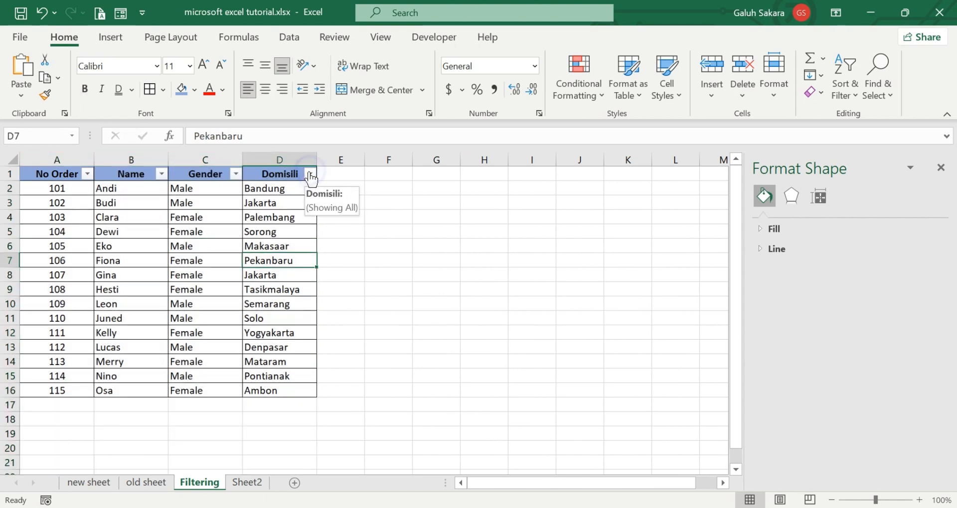
Sort the order table by Domisili from A to Z, and re-sort it from Z to A
{"action": "left_click", "coordinate": [310, 173]}
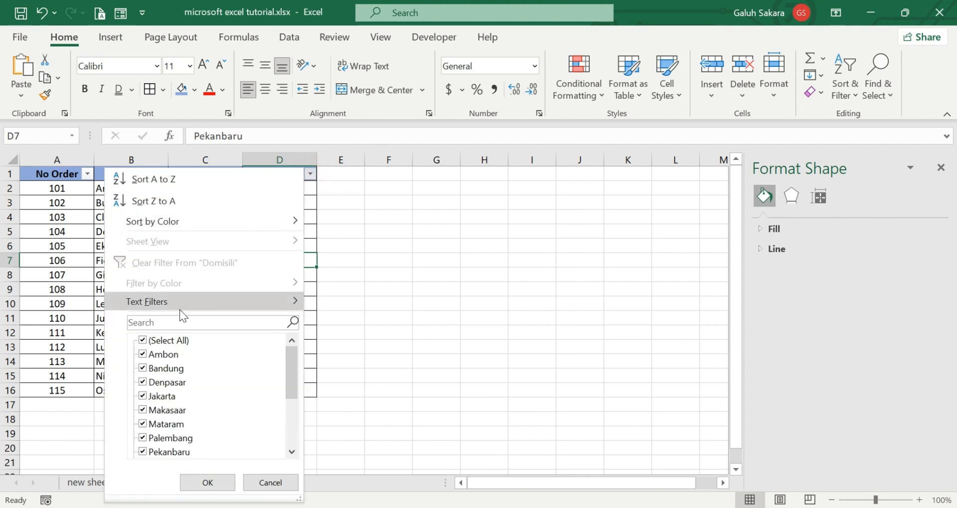
{"action": "mouse_move", "coordinate": [160, 222]}
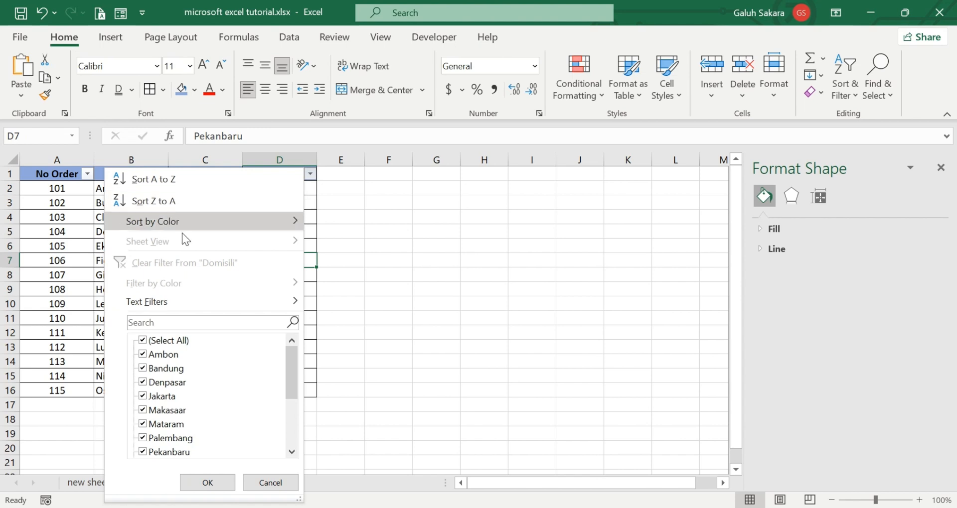
{"action": "left_click", "coordinate": [196, 183]}
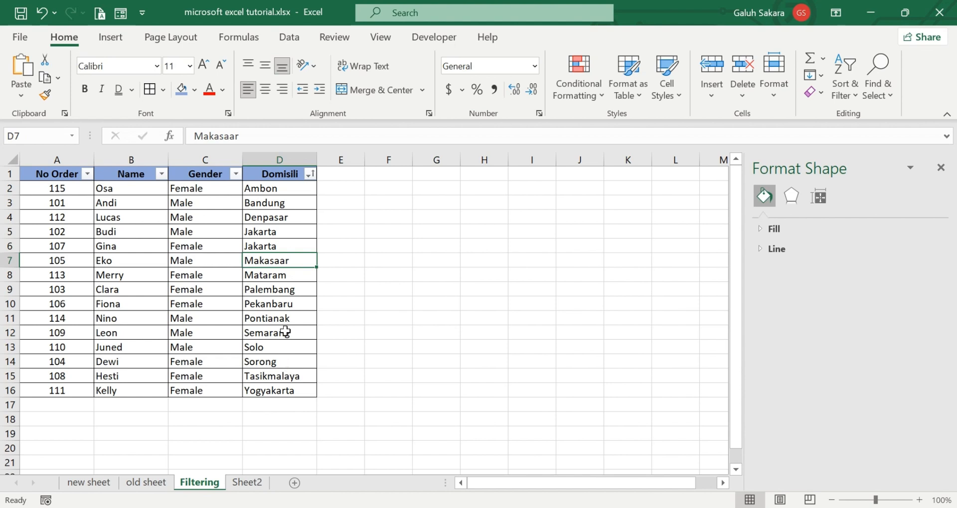
{"action": "left_click", "coordinate": [309, 174]}
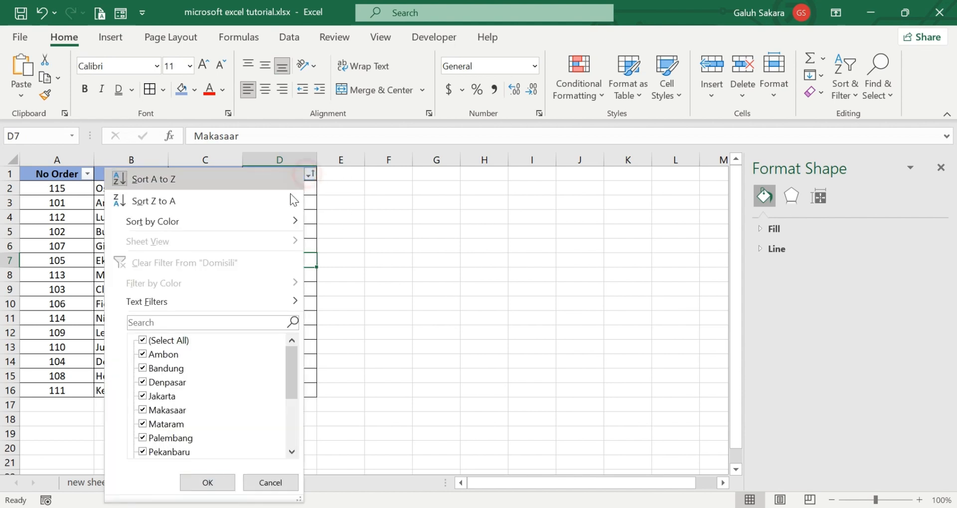
{"action": "left_click", "coordinate": [180, 201]}
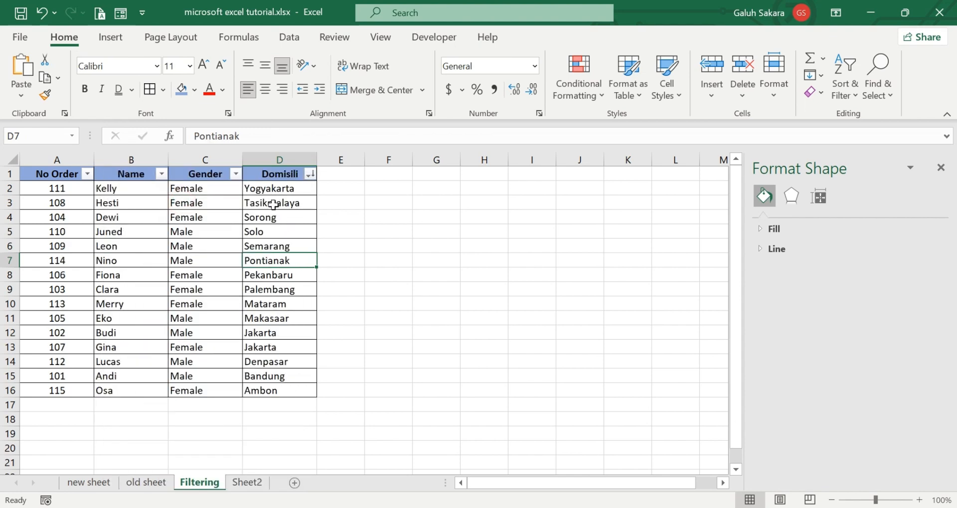
{"action": "left_click", "coordinate": [311, 175]}
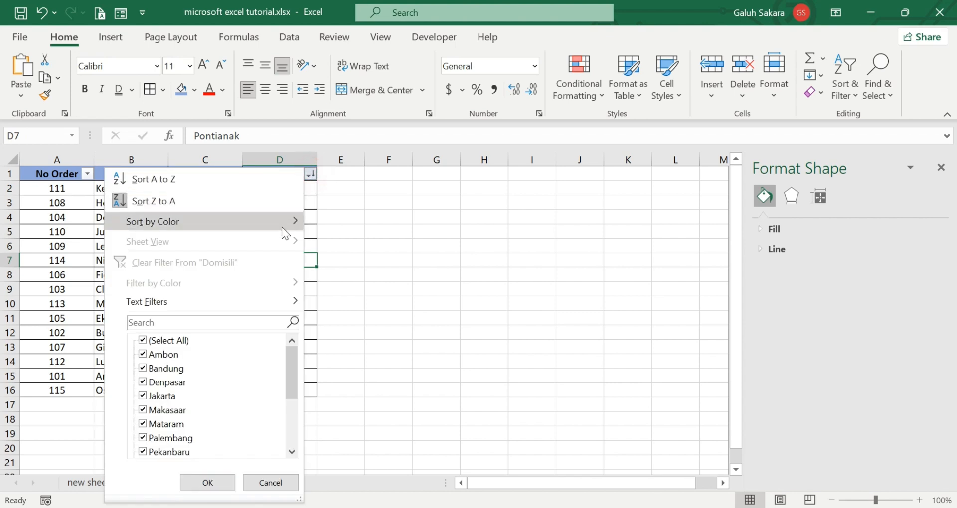
{"action": "mouse_move", "coordinate": [291, 223]}
{"action": "left_click", "coordinate": [378, 234]}
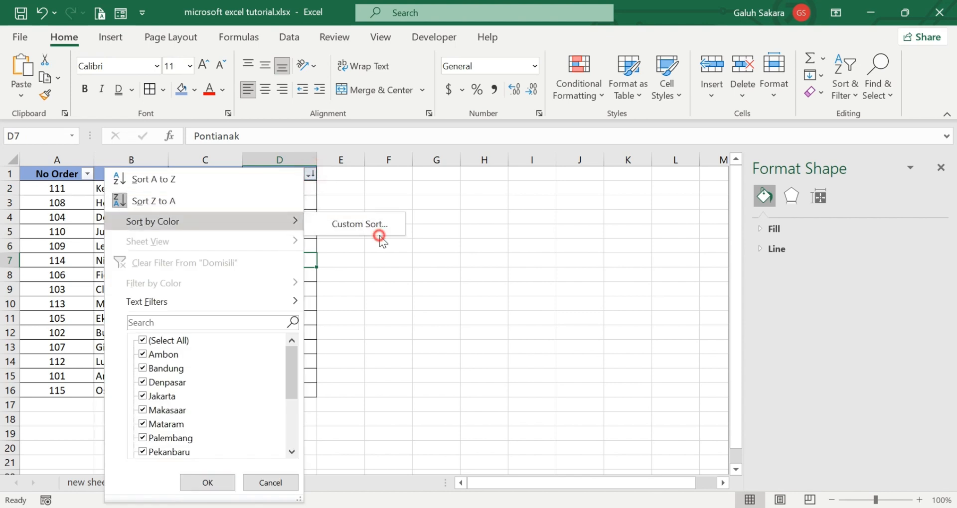
{"action": "left_click", "coordinate": [384, 318]}
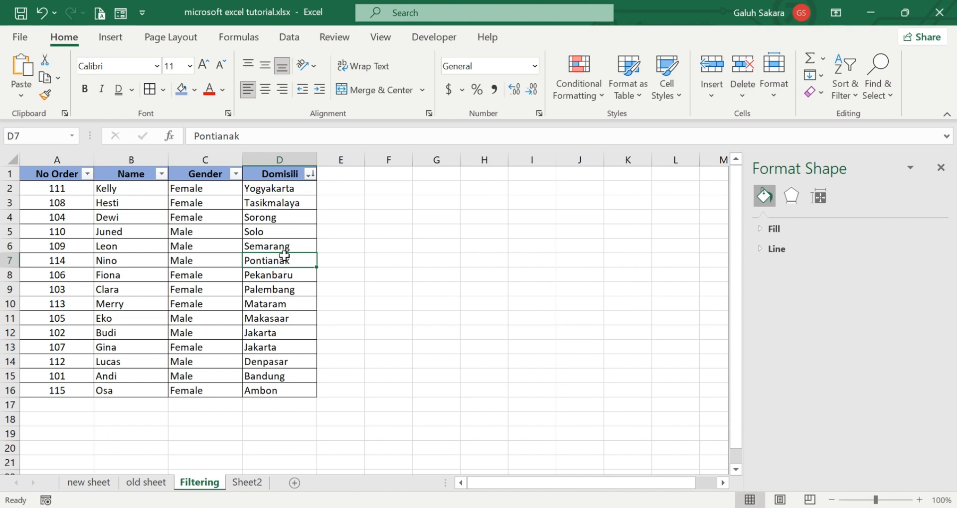
Fill the Domisili cells D7:D13 with yellow
{"action": "left_click_drag", "start_coordinate": [284, 255], "coordinate": [280, 349]}
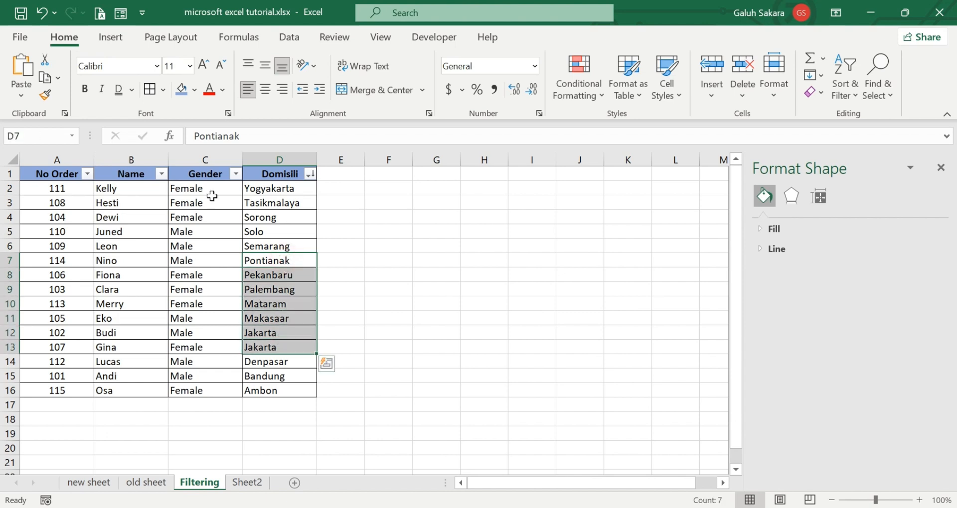
{"action": "left_click", "coordinate": [194, 94]}
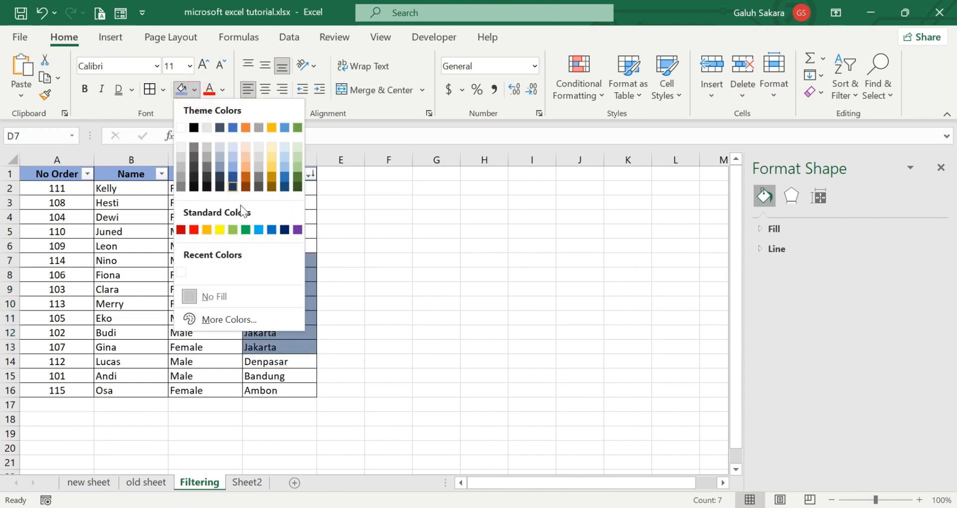
{"action": "left_click", "coordinate": [217, 232]}
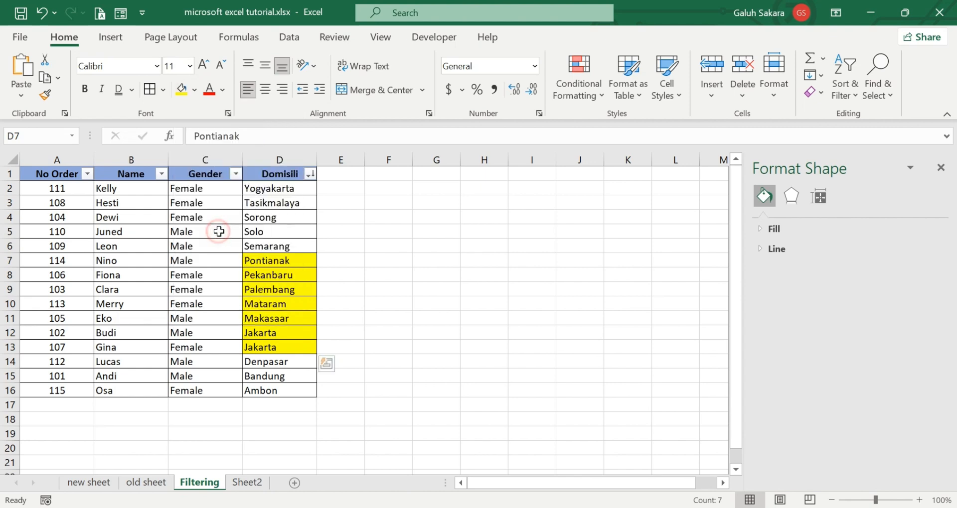
Sort the order table by the yellow cell color in the Domisili column
{"action": "left_click", "coordinate": [310, 173]}
{"action": "mouse_move", "coordinate": [294, 222]}
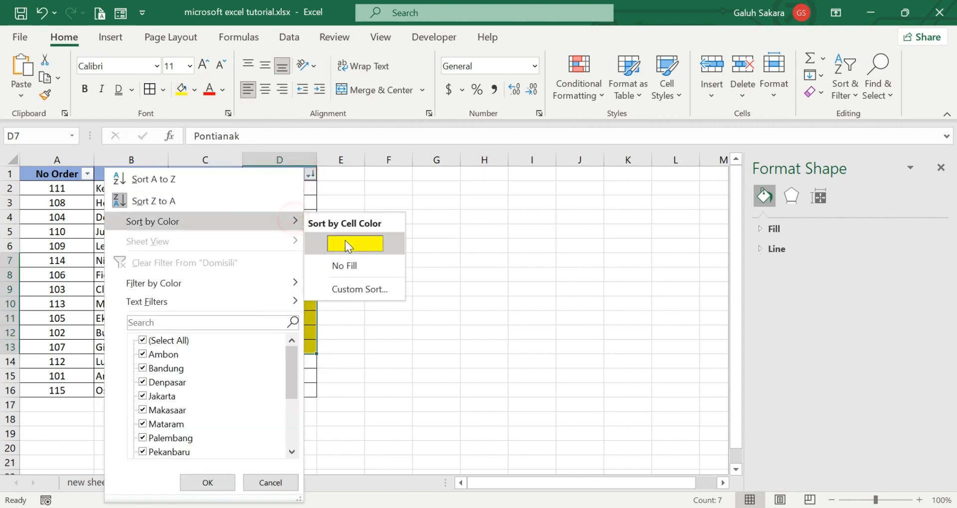
{"action": "left_click", "coordinate": [345, 242]}
{"action": "left_click", "coordinate": [275, 202]}
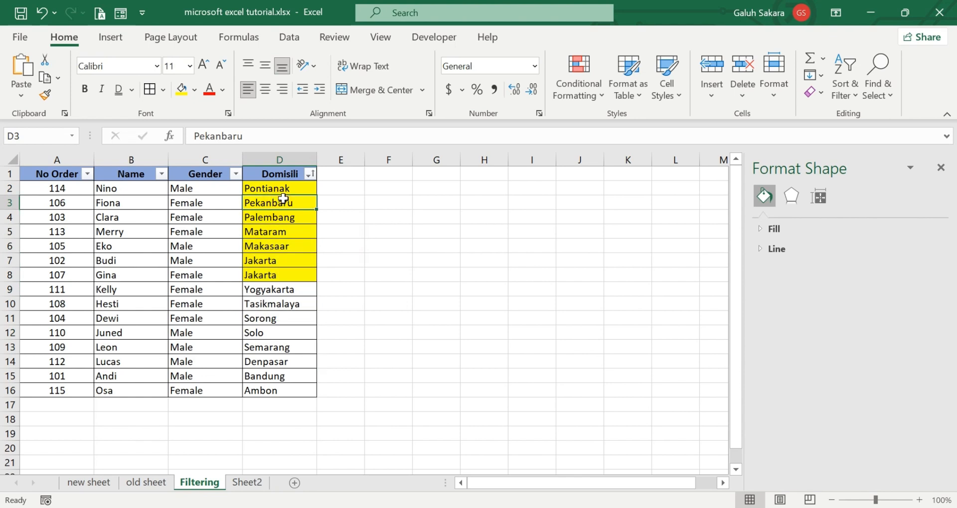
{"action": "left_click", "coordinate": [276, 232]}
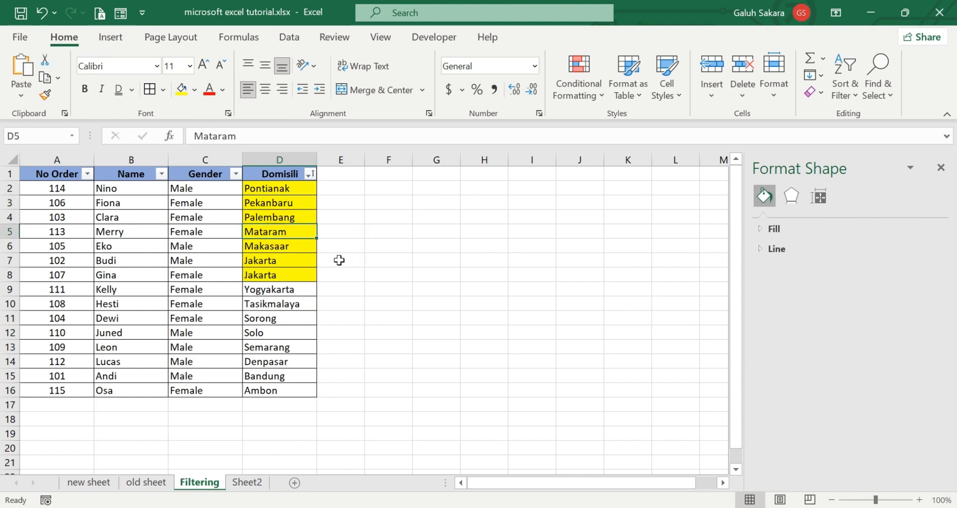
Undo the cell color sort and the yellow fill in the Domisili column
{"action": "key", "text": "ctrl+z"}
{"action": "key", "text": "ctrl+z"}
{"action": "left_click", "coordinate": [327, 277]}
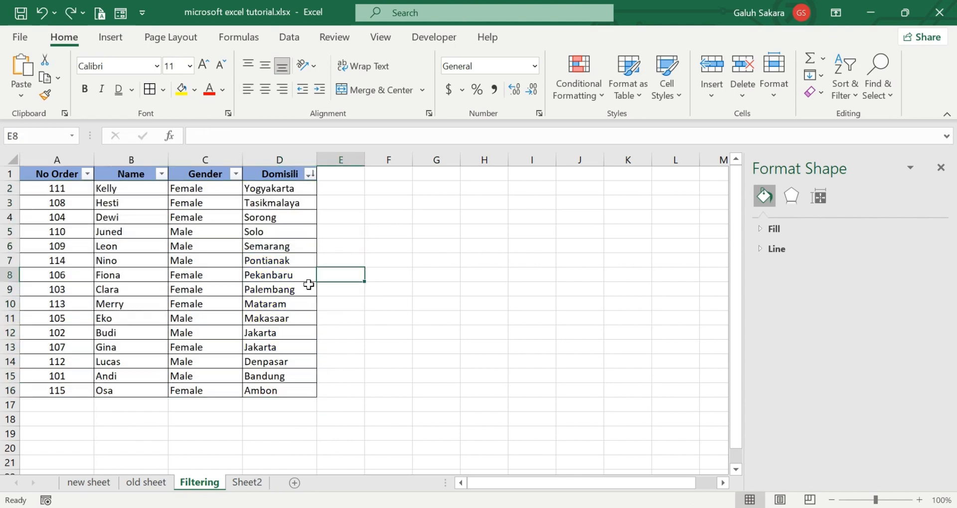
Filter the Domisili column to show only Ambon and Bandung
{"action": "left_click", "coordinate": [310, 173]}
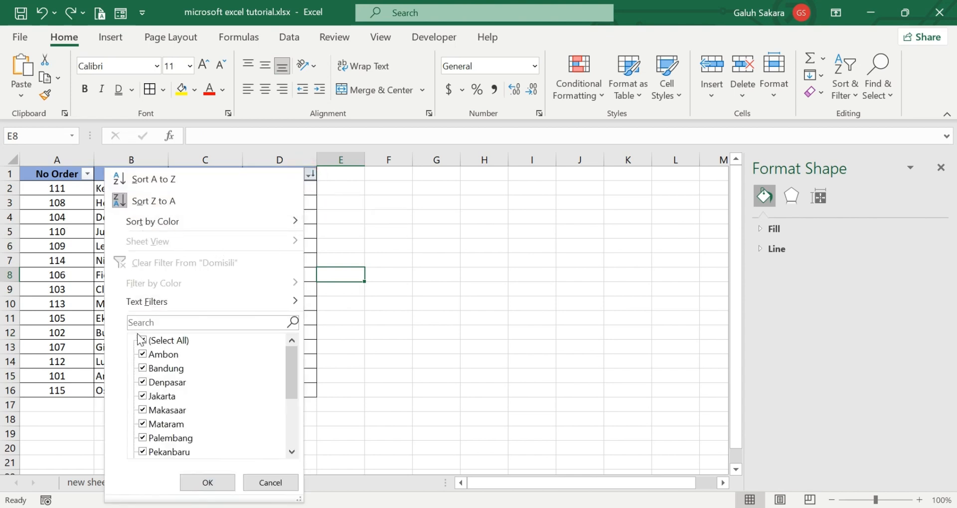
{"action": "scroll", "coordinate": [187, 375], "scroll_direction": "down", "scroll_amount": 3}
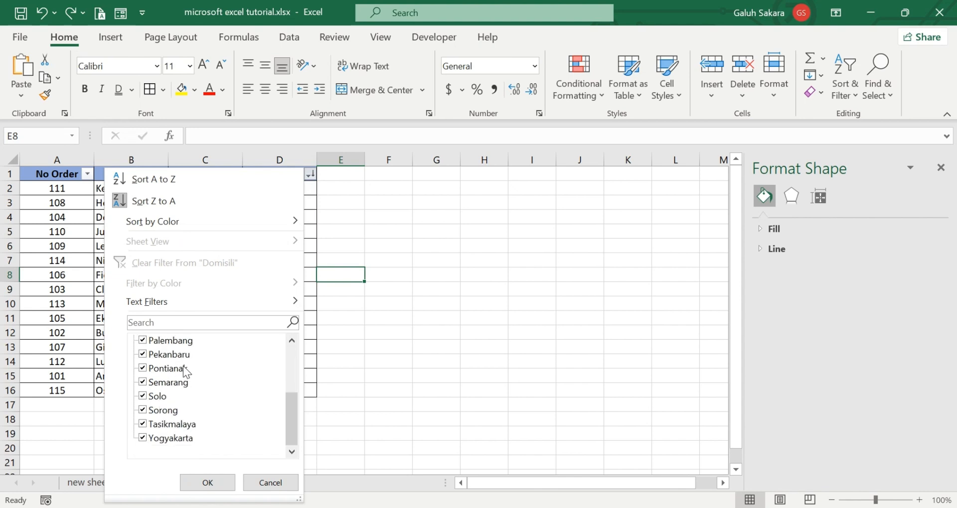
{"action": "scroll", "coordinate": [179, 369], "scroll_direction": "up", "scroll_amount": 3}
{"action": "left_click", "coordinate": [157, 340]}
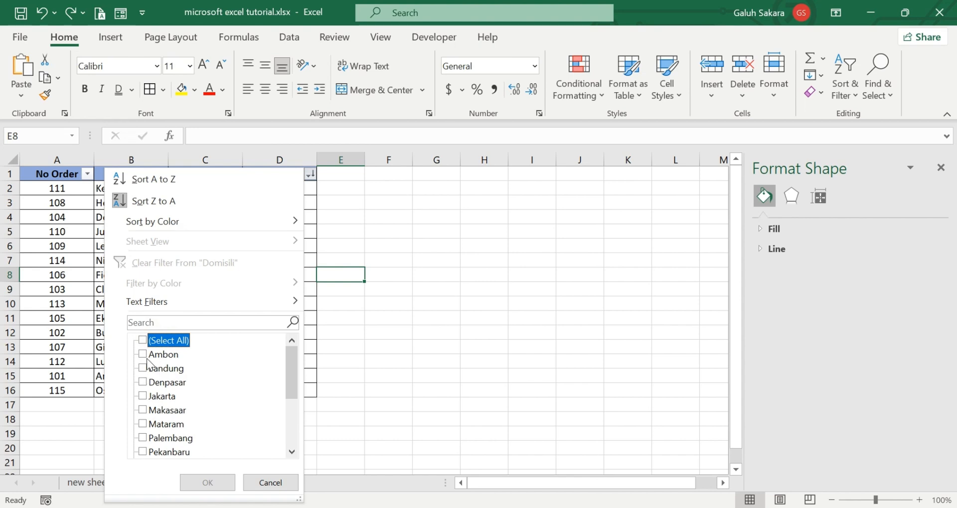
{"action": "left_click", "coordinate": [144, 354]}
{"action": "left_click", "coordinate": [143, 368]}
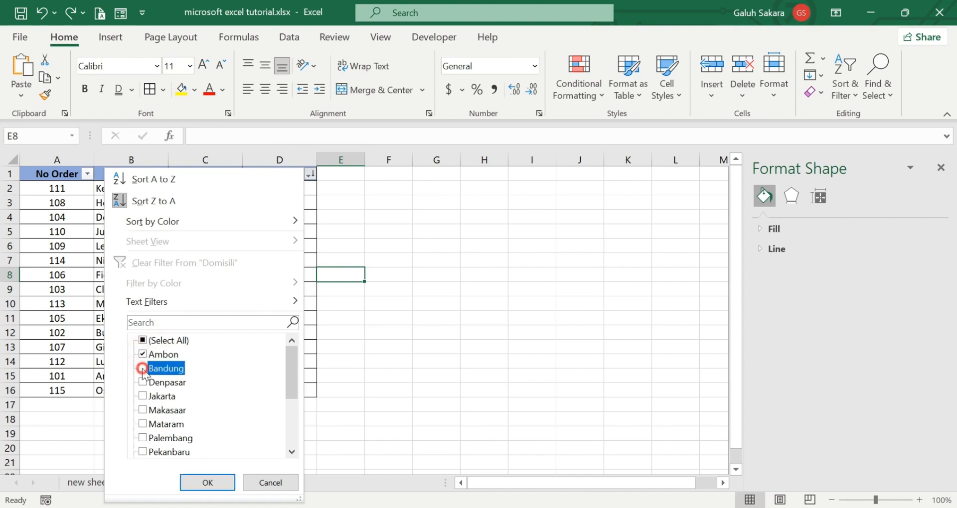
{"action": "left_click", "coordinate": [207, 483]}
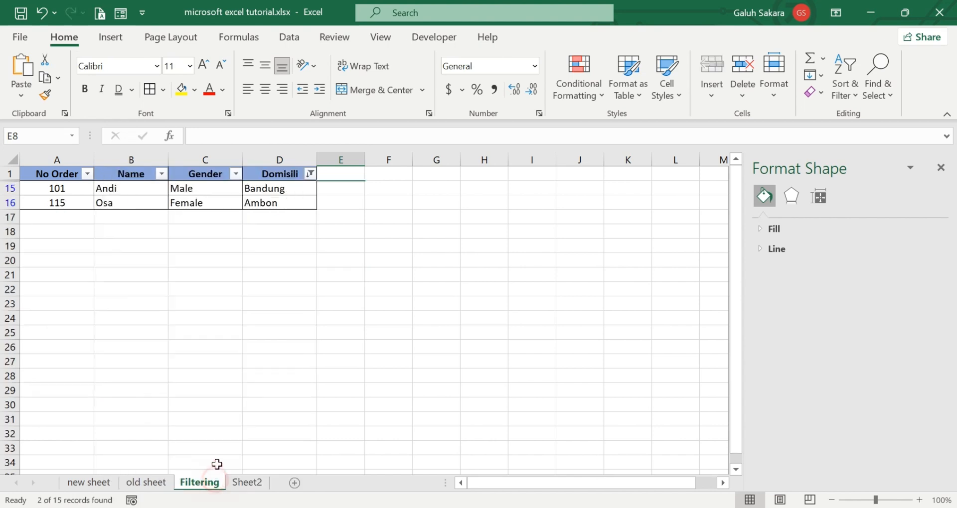
Show all cities again by reselecting every value in the Domisili filter
{"action": "left_click", "coordinate": [299, 177]}
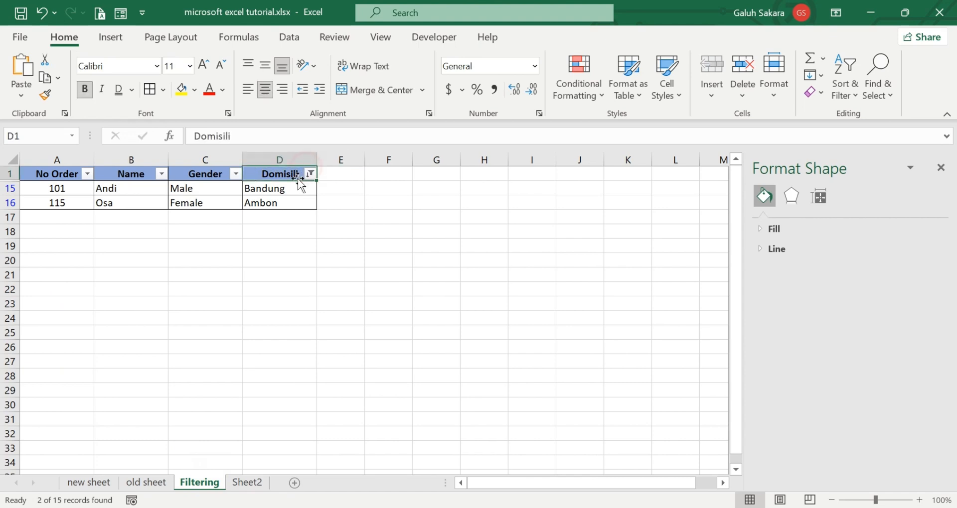
{"action": "left_click", "coordinate": [311, 175]}
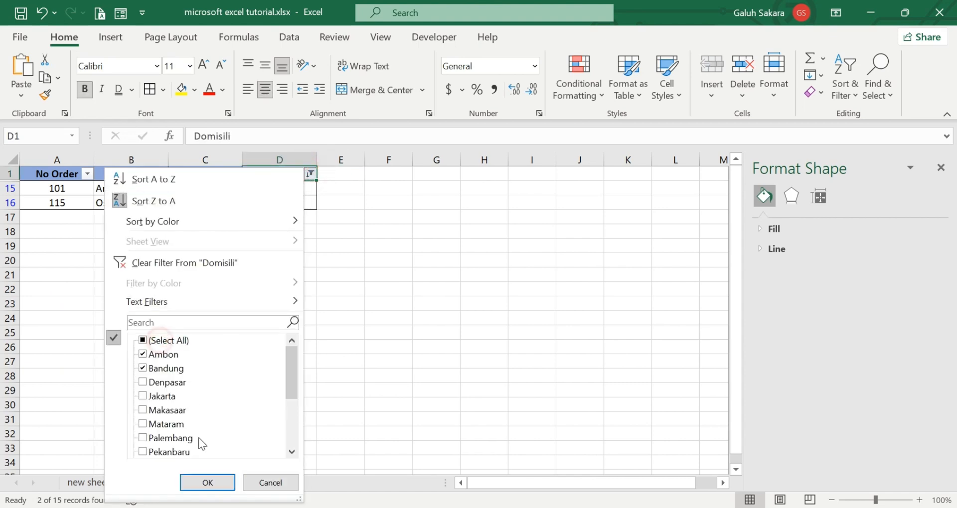
{"action": "left_click", "coordinate": [143, 340]}
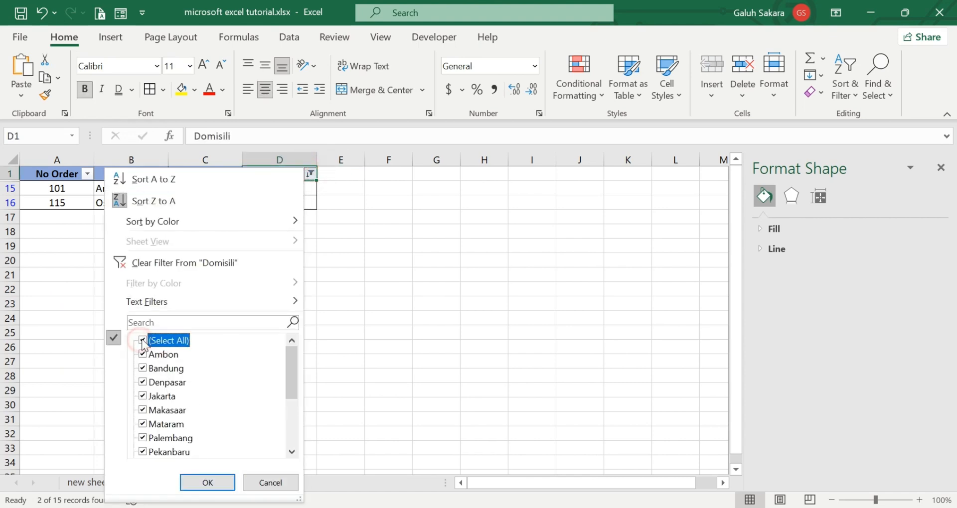
{"action": "left_click", "coordinate": [206, 482]}
Filter the Gender column to show only Female
{"action": "left_click", "coordinate": [235, 174]}
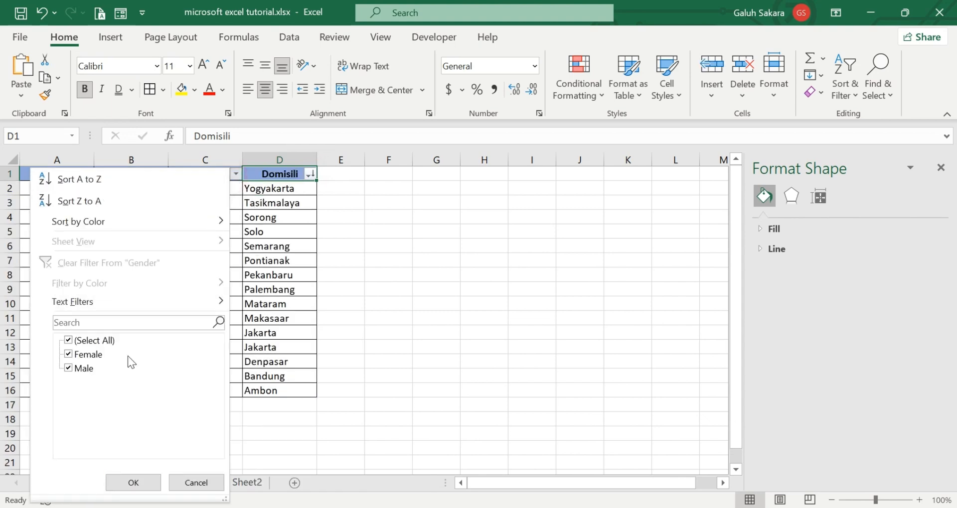
{"action": "left_click", "coordinate": [83, 341]}
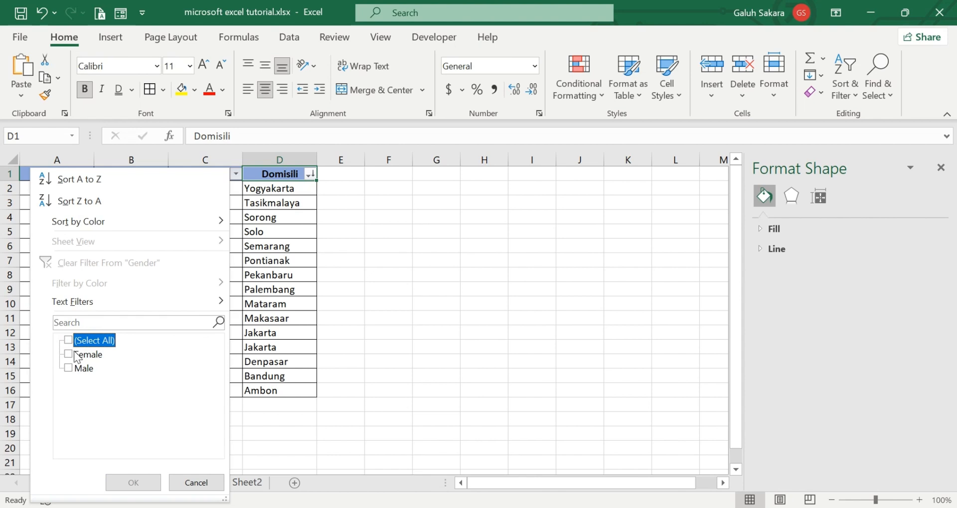
{"action": "left_click", "coordinate": [70, 354]}
{"action": "left_click", "coordinate": [131, 483]}
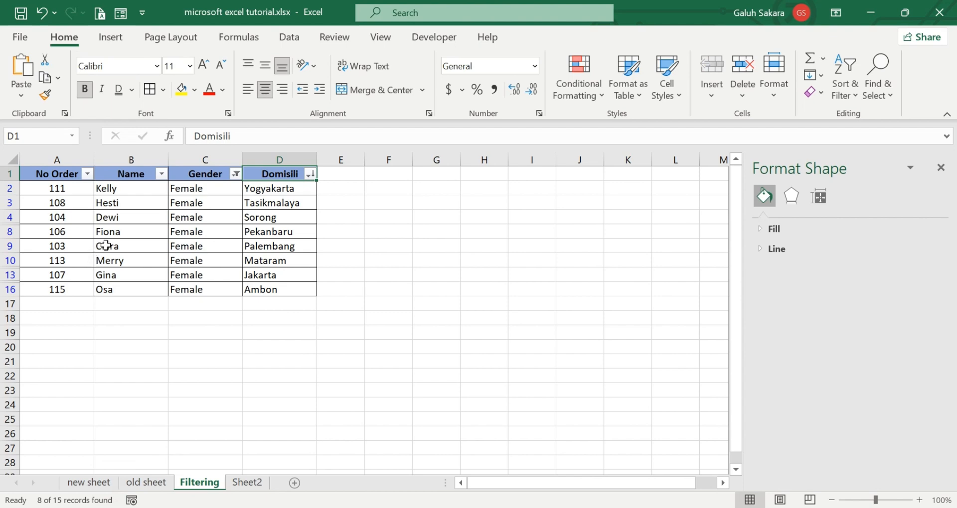
Apply a number filter to the No Order column for values greater than 110
{"action": "left_click", "coordinate": [89, 181]}
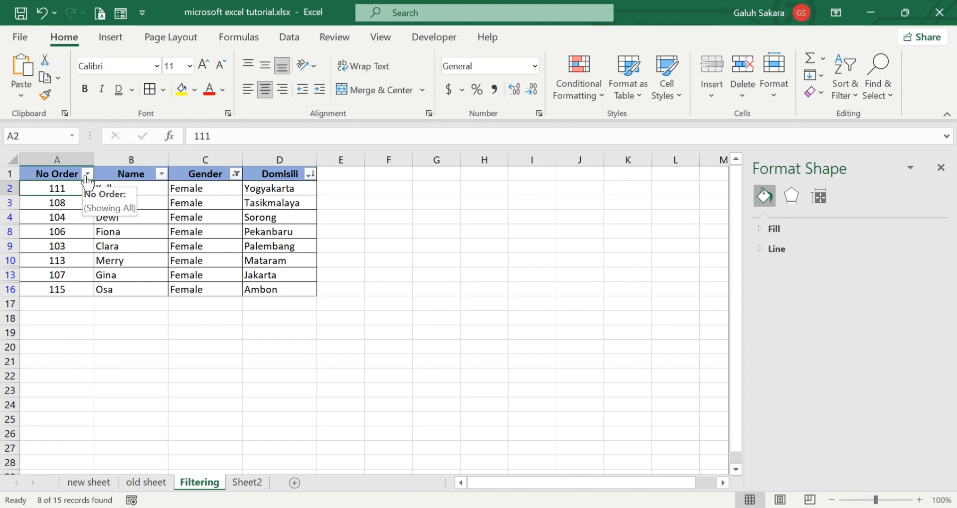
{"action": "left_click", "coordinate": [87, 174]}
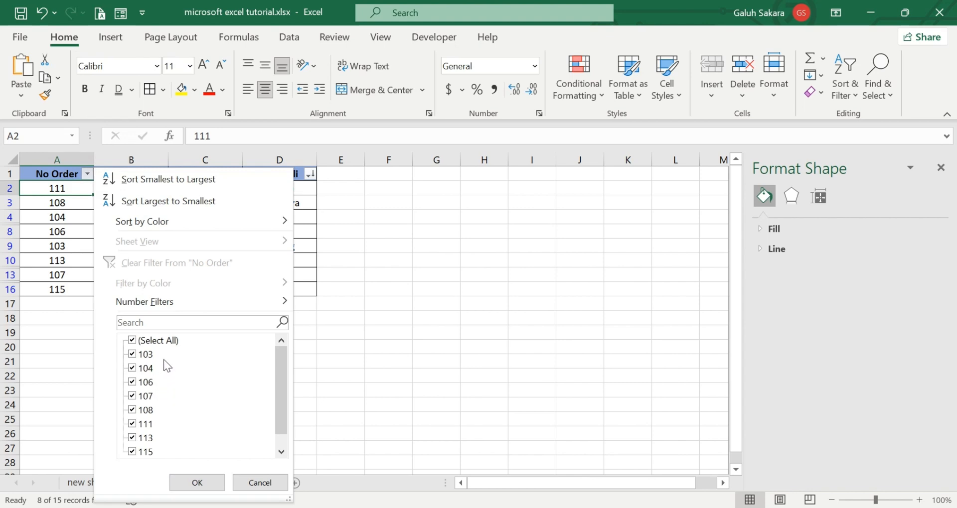
{"action": "left_click", "coordinate": [250, 302]}
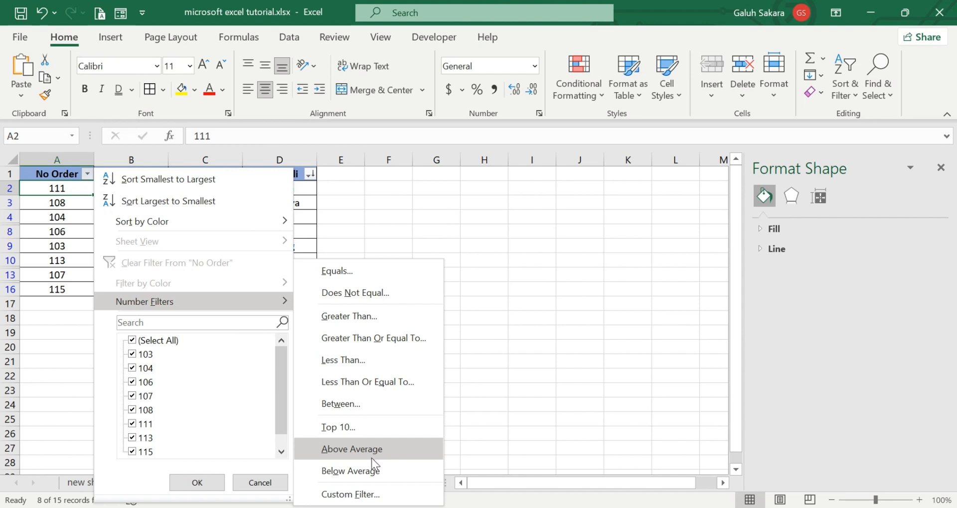
{"action": "left_click", "coordinate": [337, 323]}
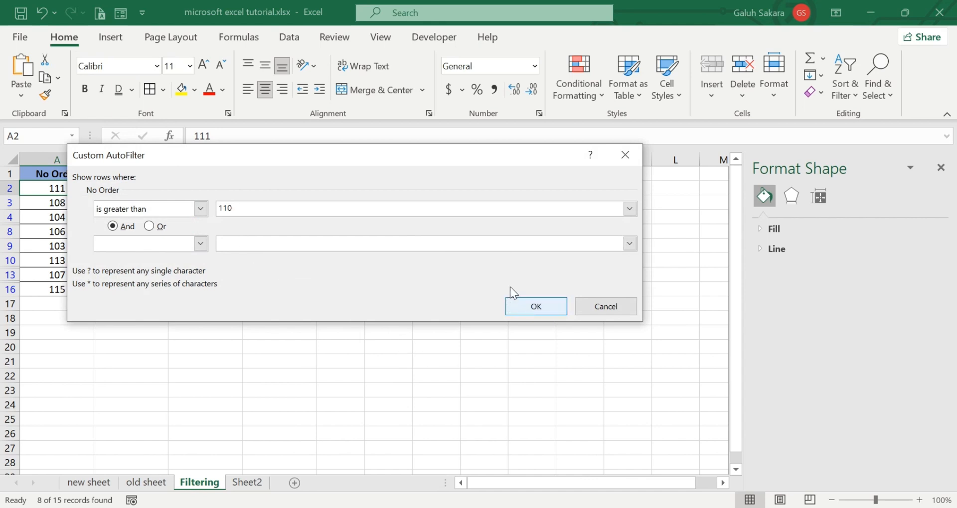
{"action": "left_click", "coordinate": [524, 301]}
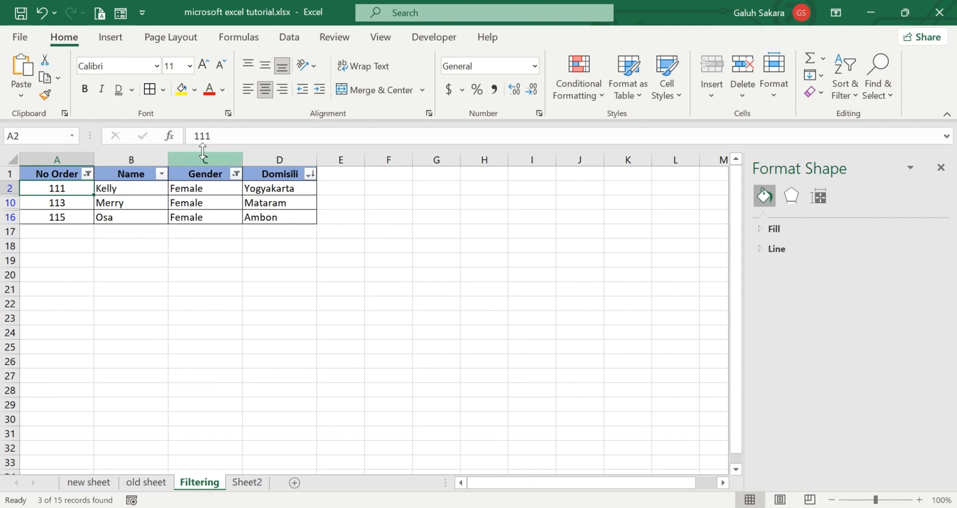
Apply a text filter to the Gender column for values that begin with "y"
{"action": "left_click", "coordinate": [236, 176]}
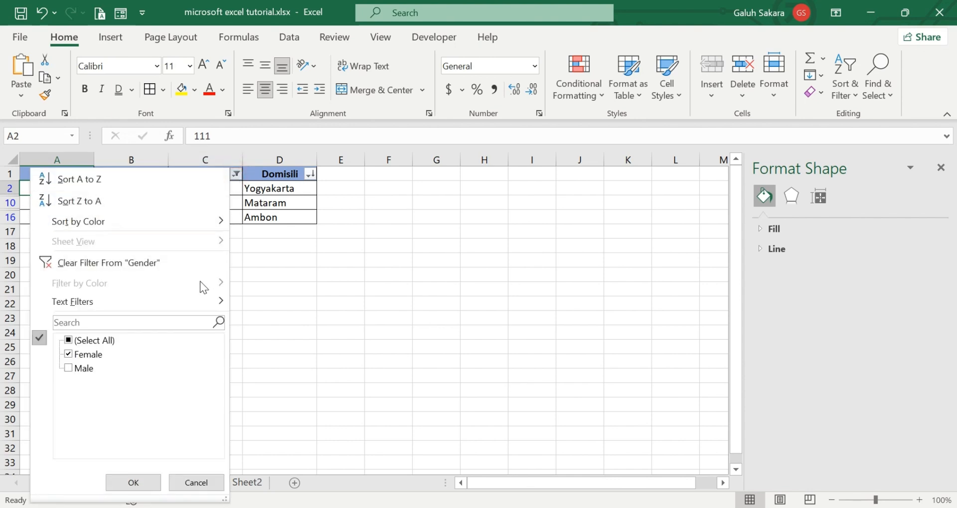
{"action": "left_click", "coordinate": [189, 301]}
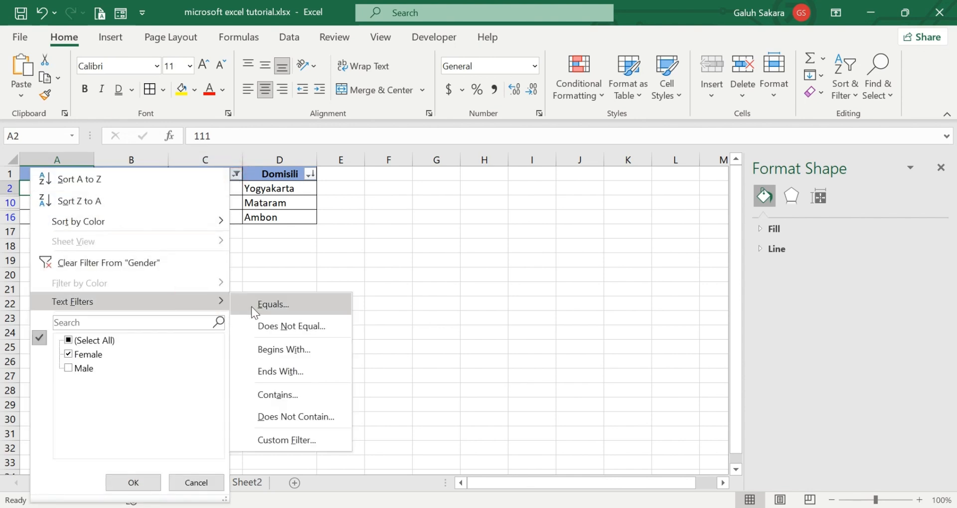
{"action": "left_click", "coordinate": [264, 342]}
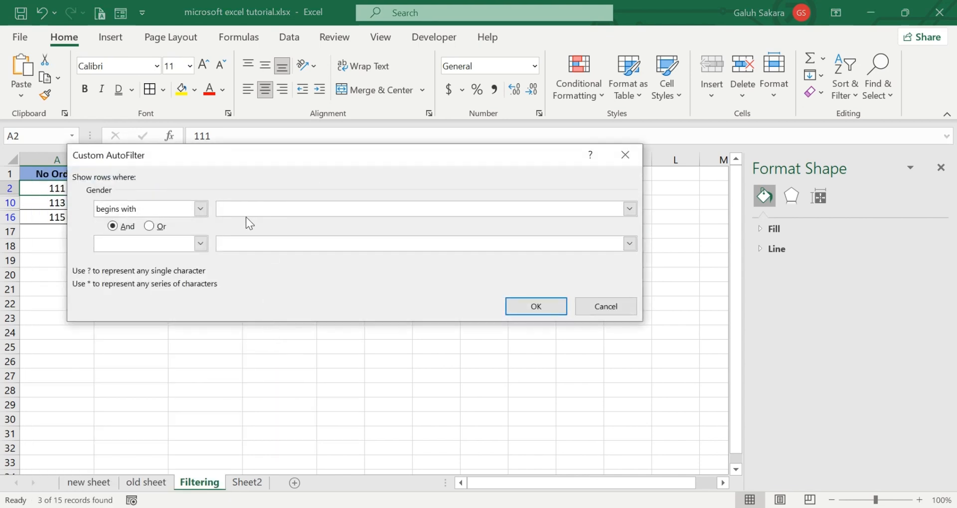
{"action": "type", "text": "y"}
{"action": "left_click", "coordinate": [509, 306]}
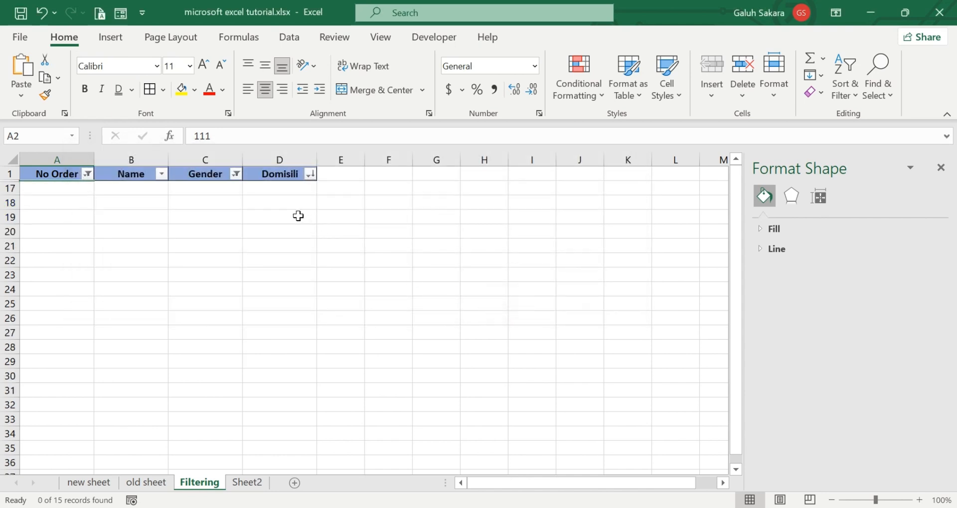
Undo the begins-with text filter on the Gender column
{"action": "left_click", "coordinate": [236, 174]}
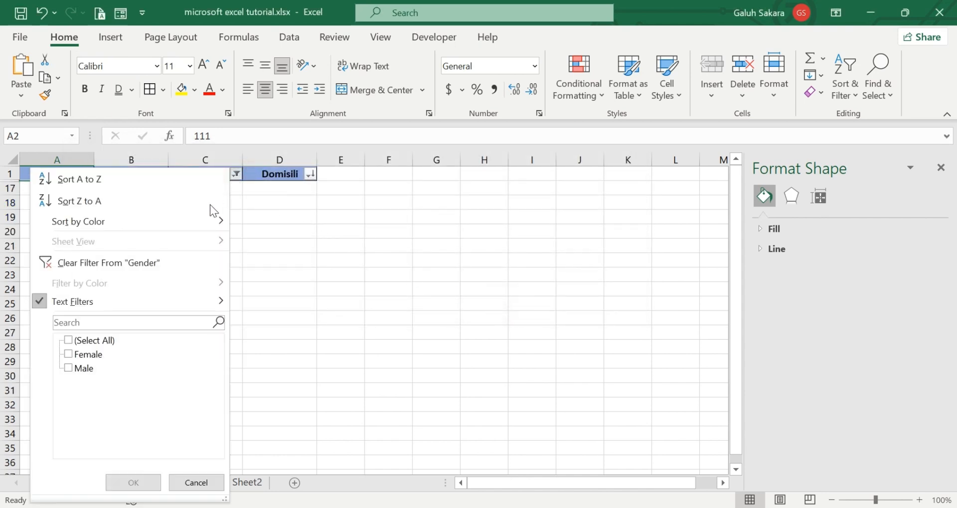
{"action": "left_click", "coordinate": [236, 306]}
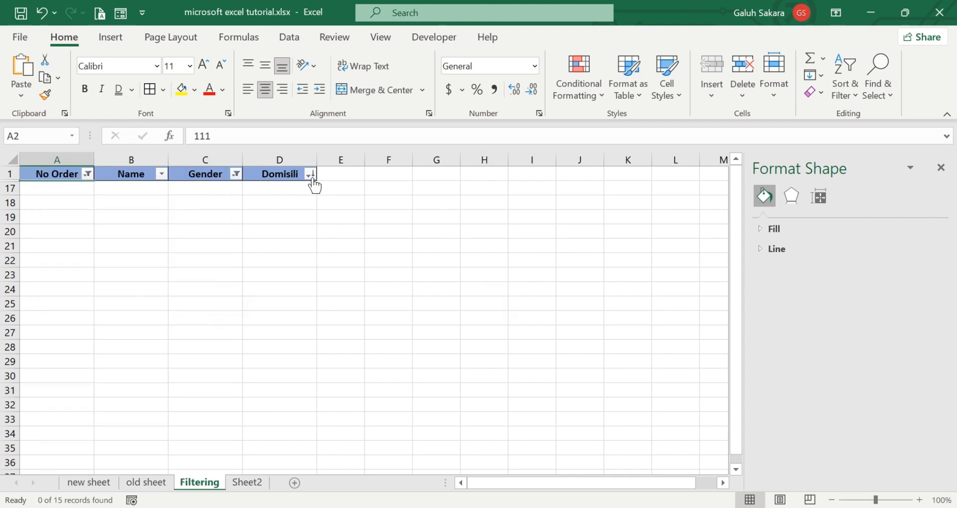
{"action": "left_click", "coordinate": [236, 175]}
{"action": "left_click", "coordinate": [367, 261]}
{"action": "key", "text": "ctrl+z"}
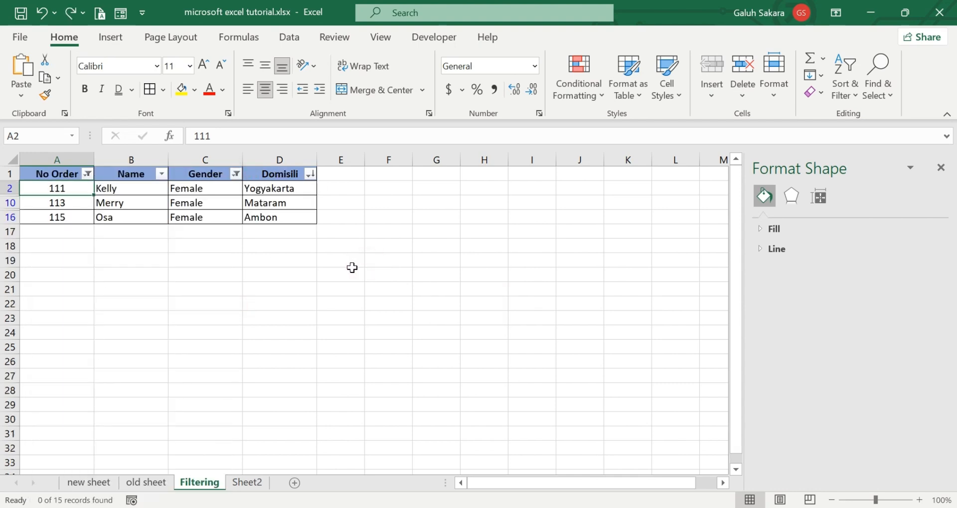
Apply a text filter to the Domisili column for values that begin with "y"
{"action": "left_click", "coordinate": [310, 174]}
{"action": "mouse_move", "coordinate": [274, 299]}
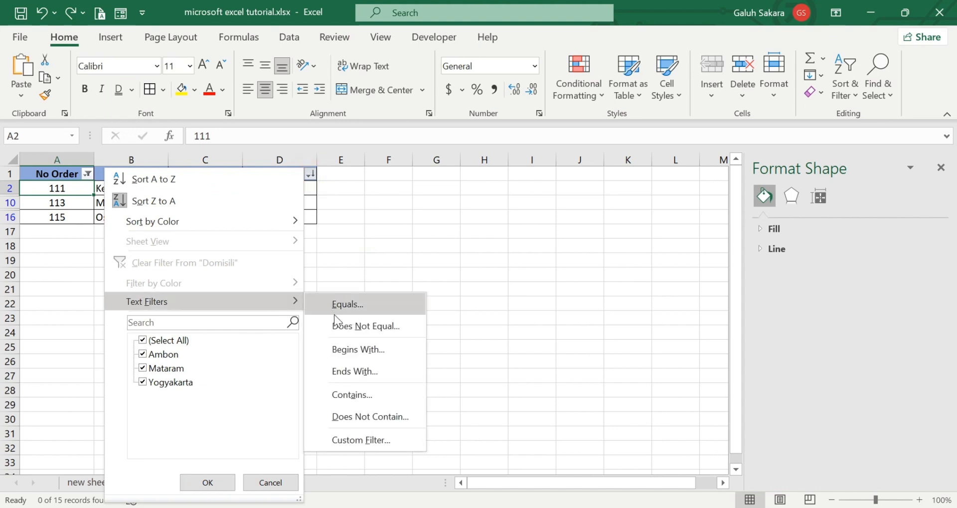
{"action": "left_click", "coordinate": [336, 348]}
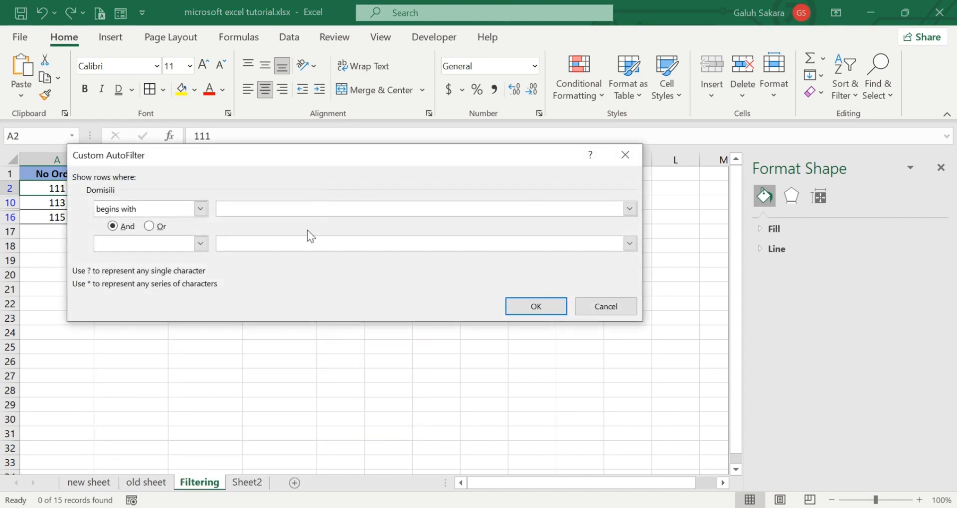
{"action": "type", "text": "y"}
{"action": "left_click", "coordinate": [548, 309]}
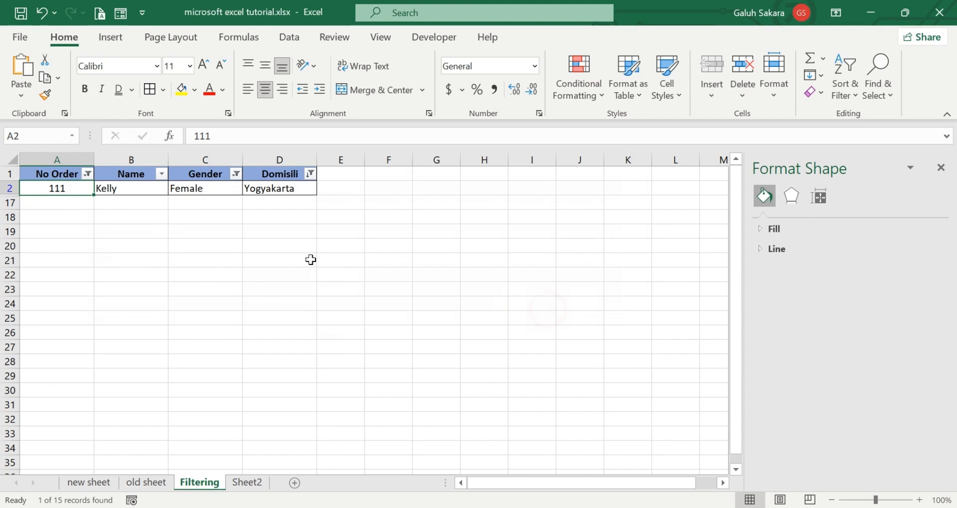
Undo the begins-with text filter on the Domisili column
{"action": "left_click", "coordinate": [277, 257]}
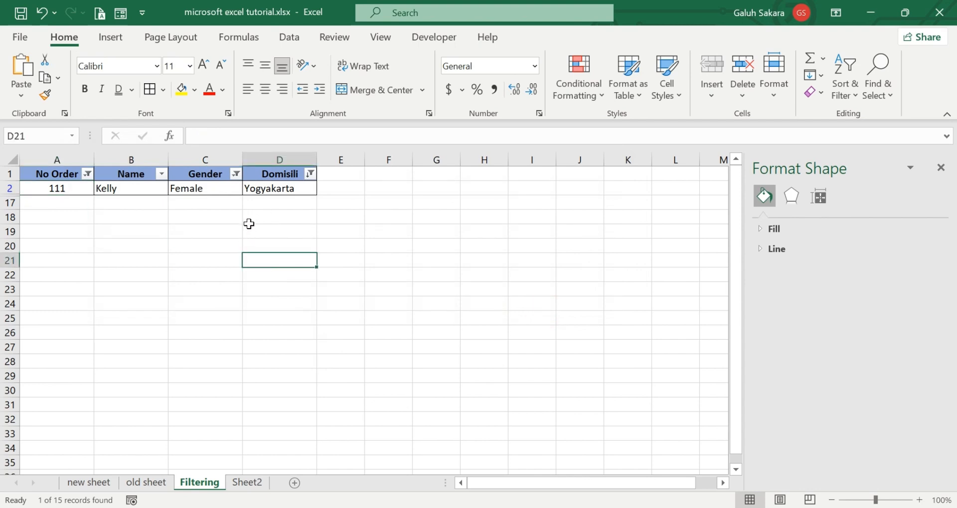
{"action": "left_click", "coordinate": [221, 253]}
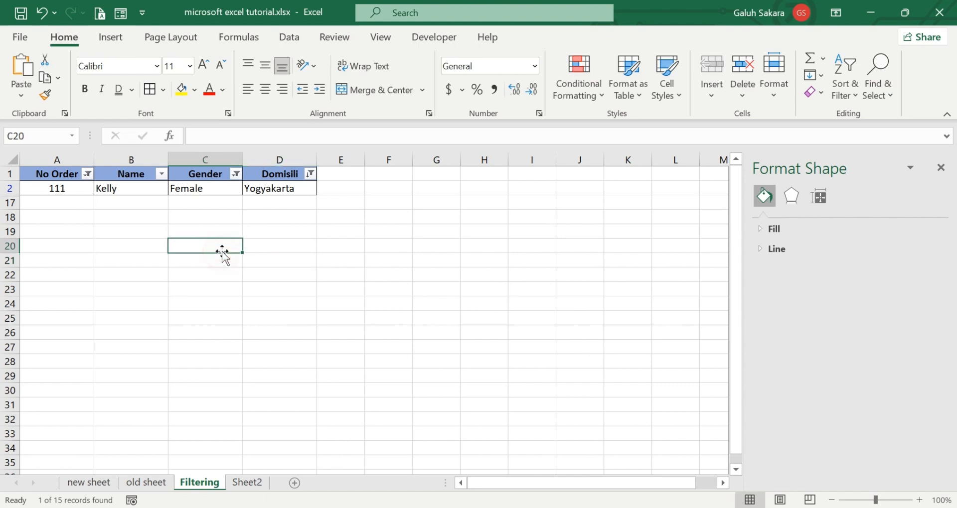
{"action": "key", "text": "ctrl+z"}
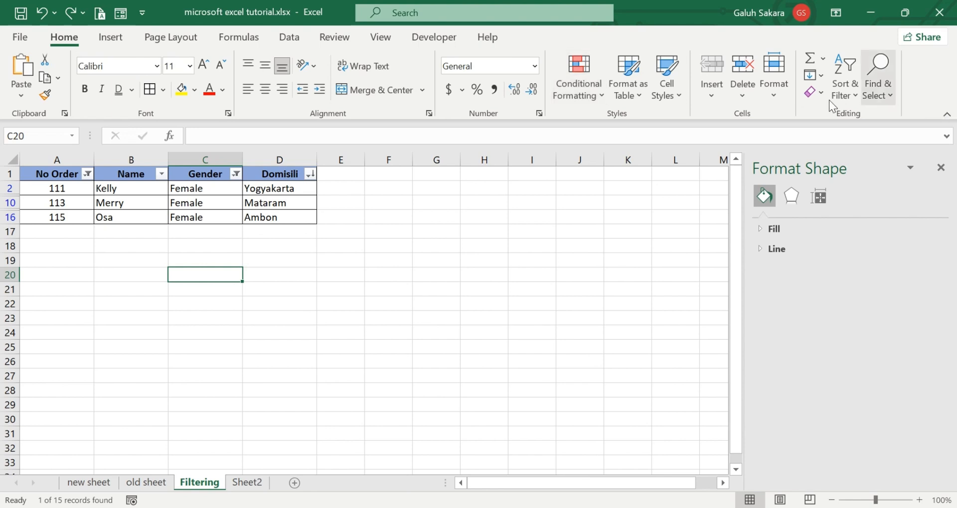
Turn off filtering on the order table so that all column filters are removed
{"action": "left_click", "coordinate": [845, 84]}
{"action": "left_click", "coordinate": [853, 182]}
{"action": "left_click", "coordinate": [465, 267]}
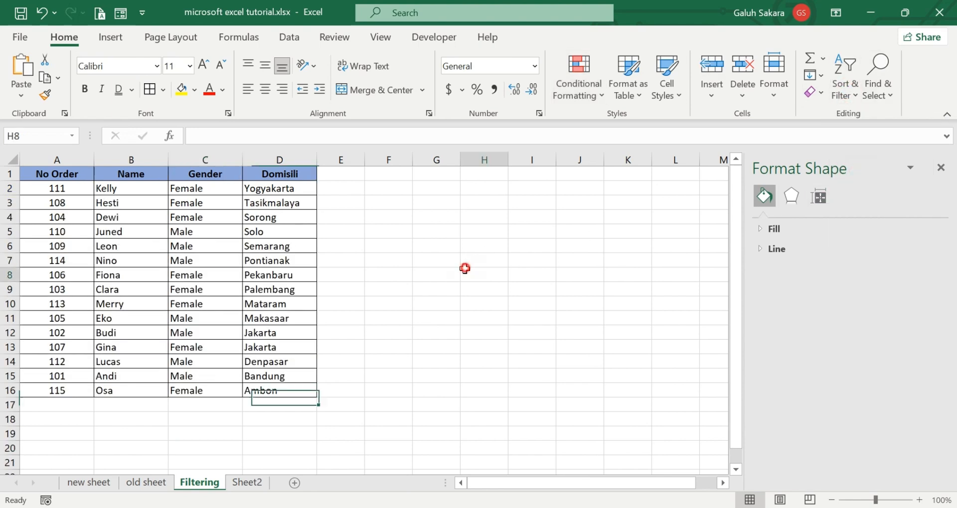
Set up an Equal To highlight rule for "female" on the Gender values in C2:C16
{"action": "left_click_drag", "start_coordinate": [55, 202], "coordinate": [69, 213]}
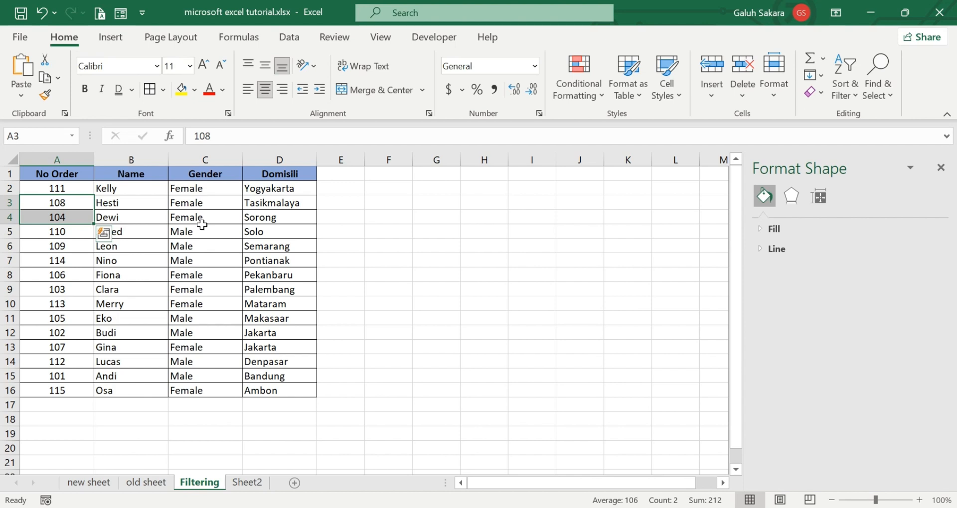
{"action": "left_click_drag", "start_coordinate": [200, 191], "coordinate": [201, 391]}
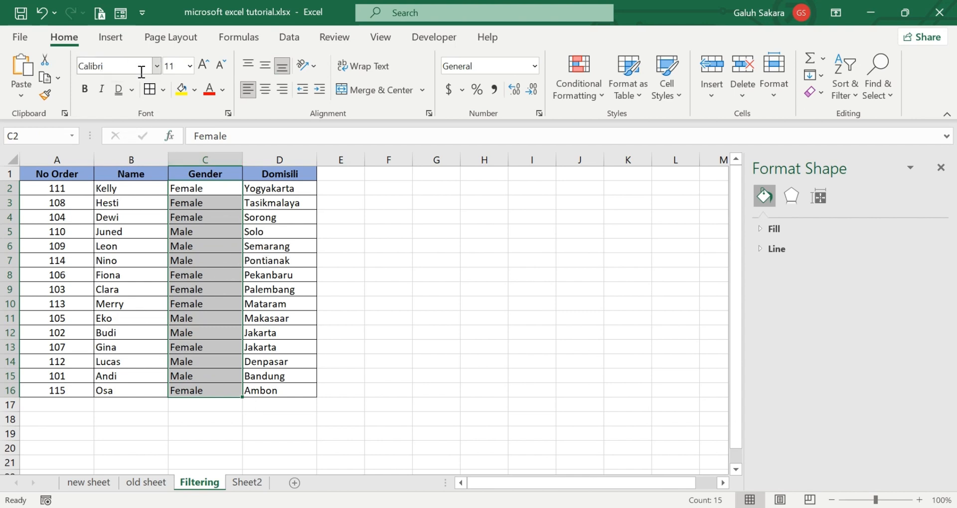
{"action": "left_click", "coordinate": [594, 98]}
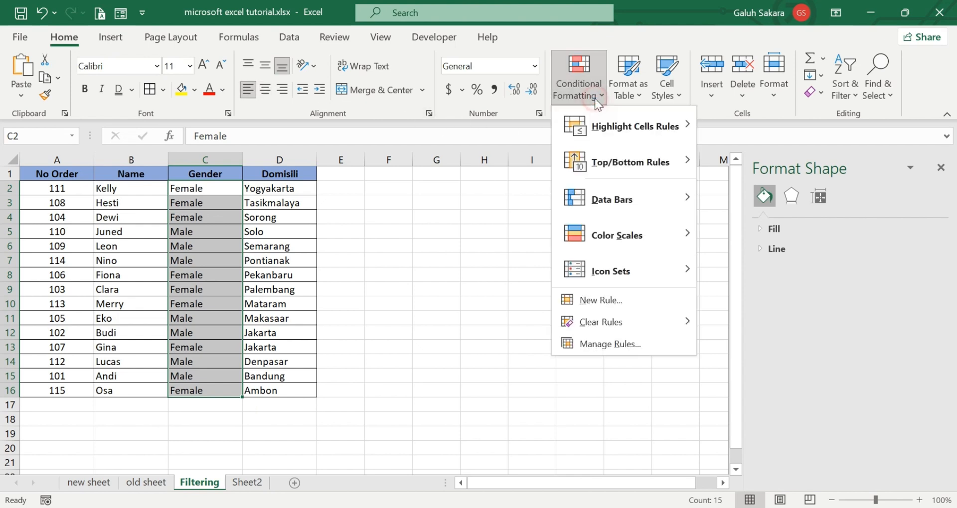
{"action": "mouse_move", "coordinate": [593, 139]}
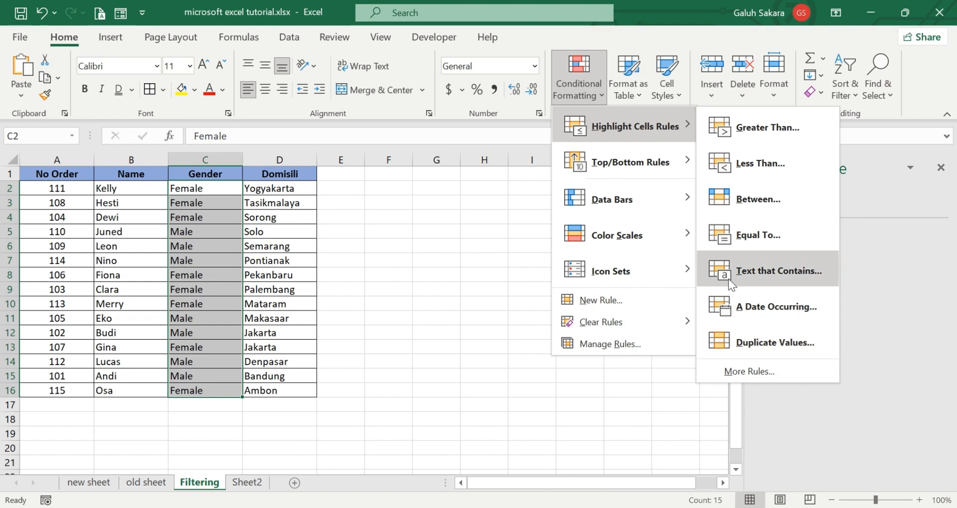
{"action": "left_click", "coordinate": [756, 236]}
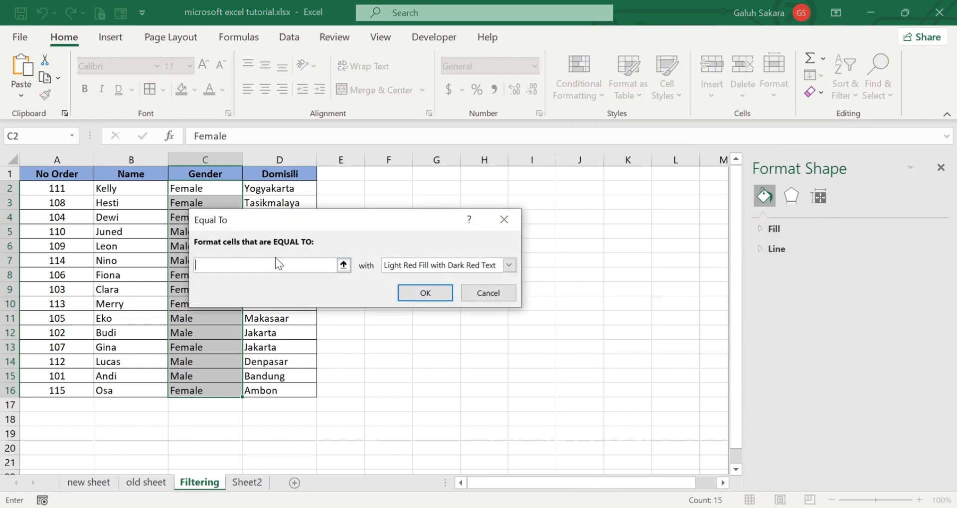
{"action": "type", "text": "female"}
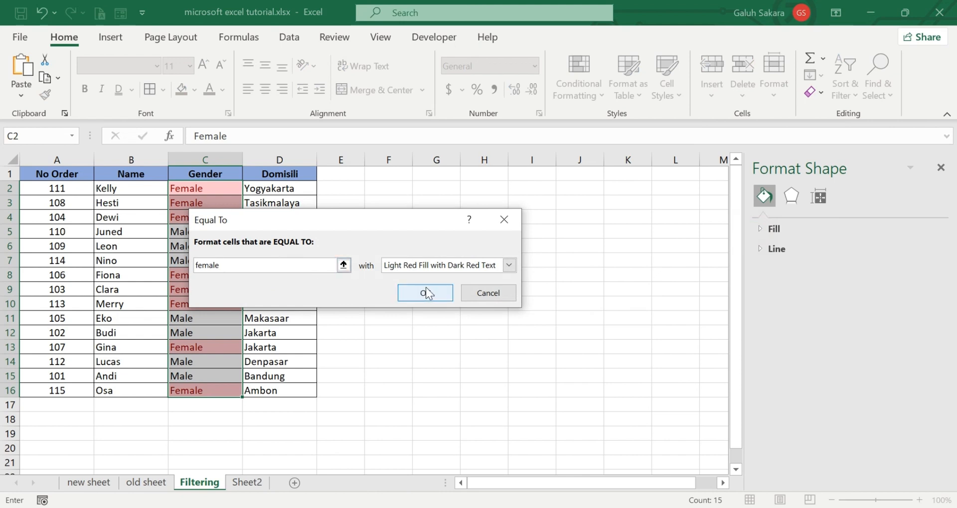
{"action": "left_click", "coordinate": [508, 265]}
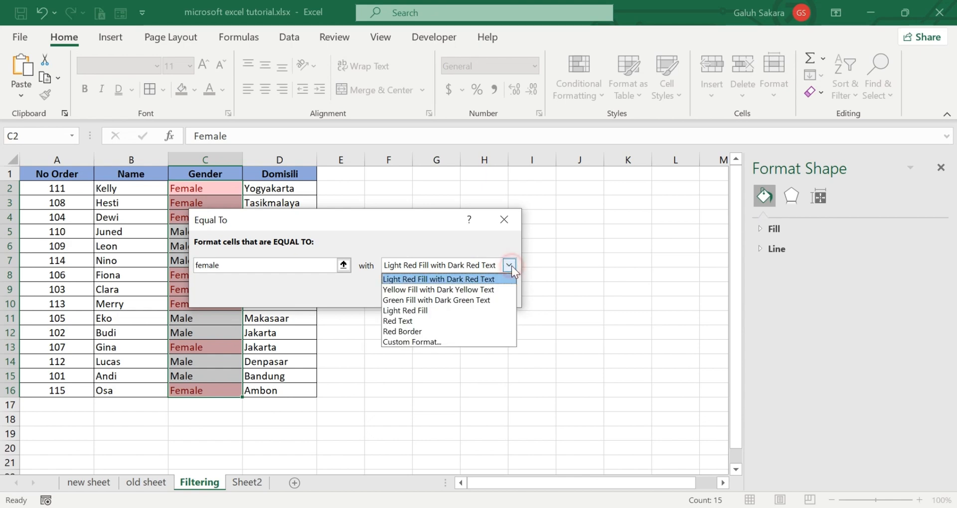
{"action": "left_click", "coordinate": [439, 342]}
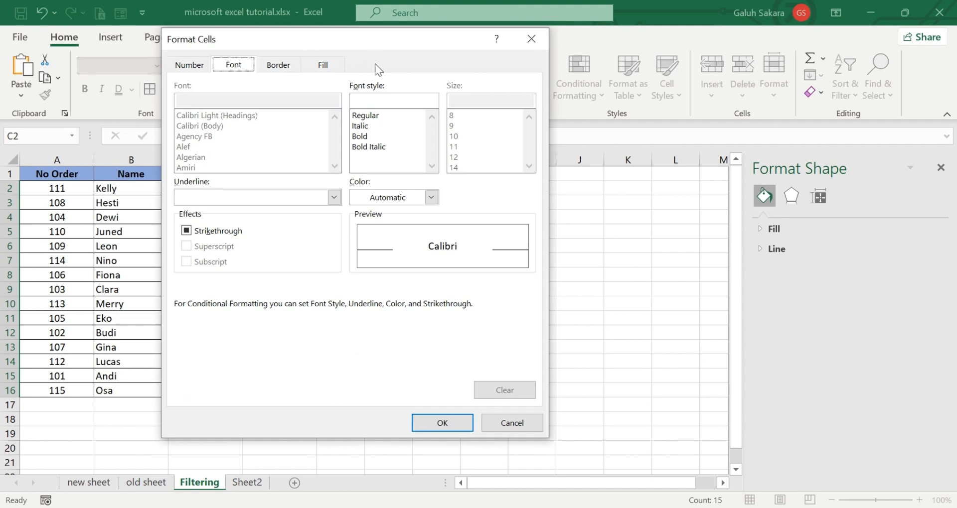
{"action": "left_click", "coordinate": [324, 65]}
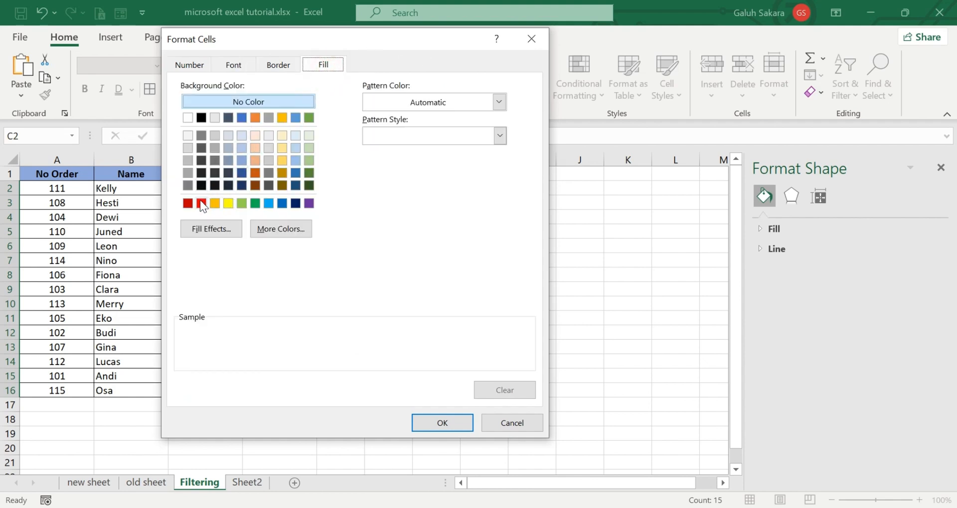
{"action": "left_click", "coordinate": [530, 37]}
Set the Equal To rule's format to Green Fill with Dark Green Text and apply it to the Gender values
{"action": "left_click", "coordinate": [509, 265]}
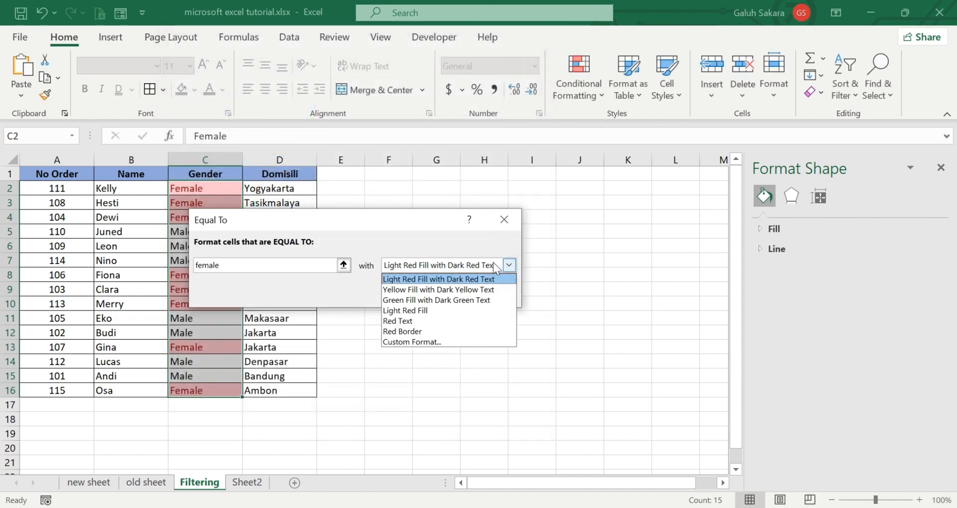
{"action": "left_click", "coordinate": [450, 300]}
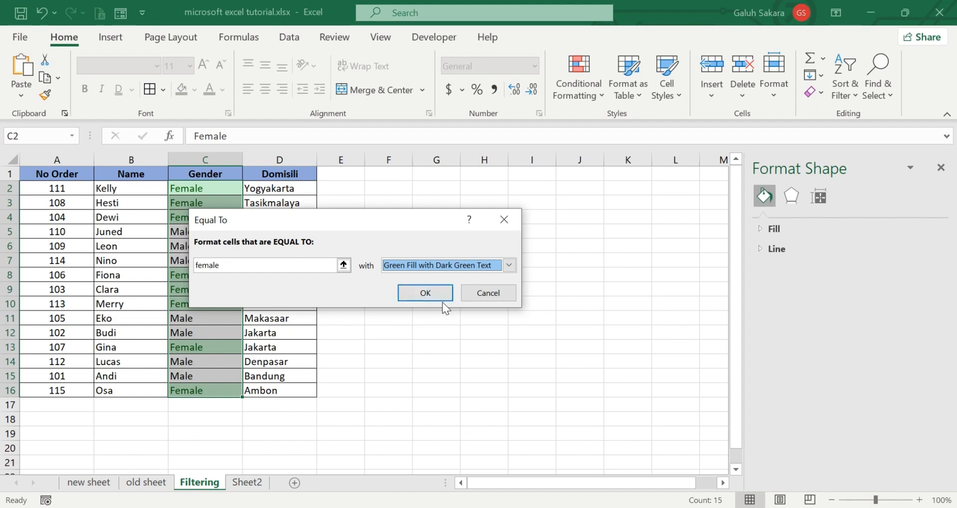
{"action": "left_click", "coordinate": [441, 299]}
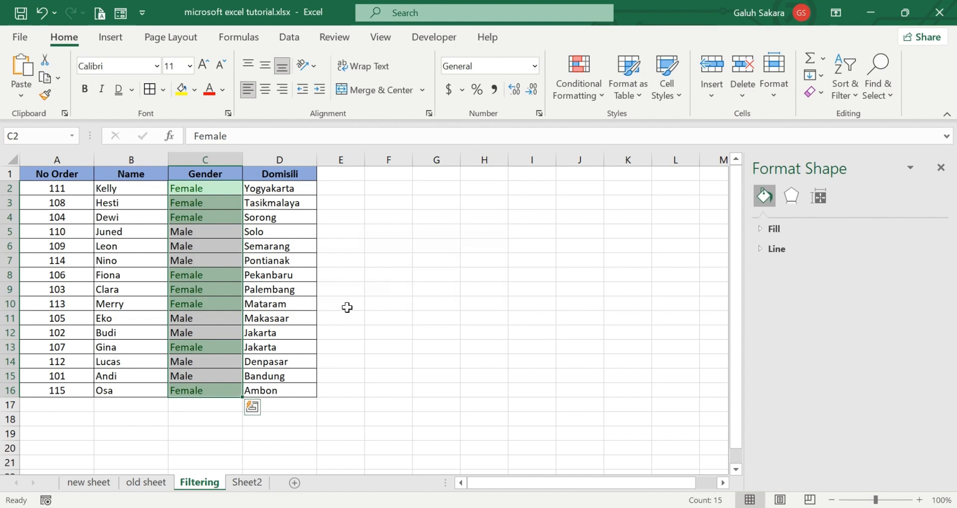
{"action": "left_click", "coordinate": [348, 307]}
{"action": "left_click", "coordinate": [201, 248]}
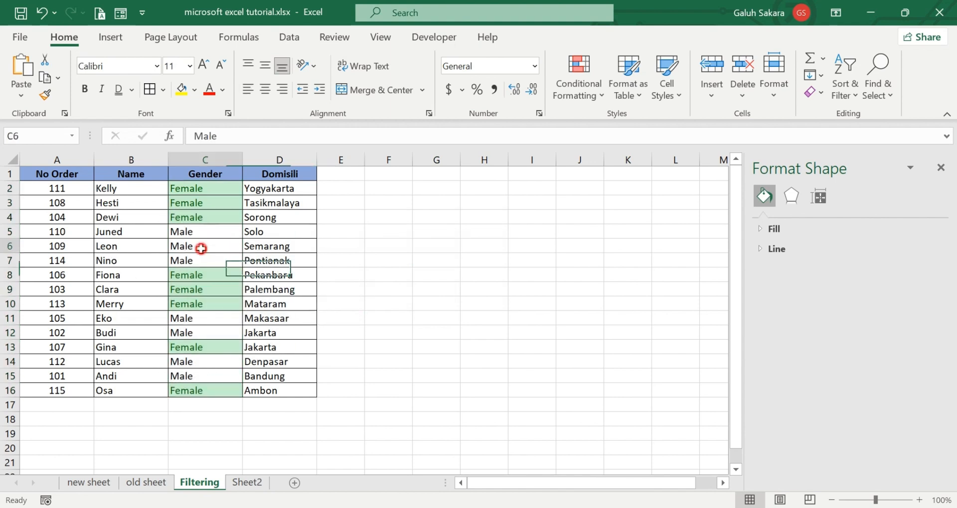
Change the Gender value in cell C6 to Female to test the highlight rule
{"action": "type", "text": "Fe"}
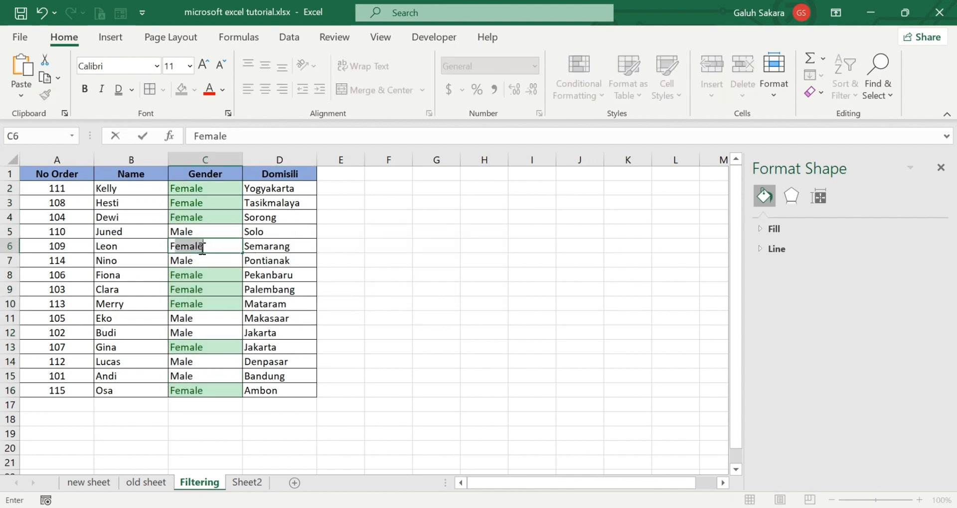
{"action": "type", "text": "male"}
{"action": "key", "text": "Return"}
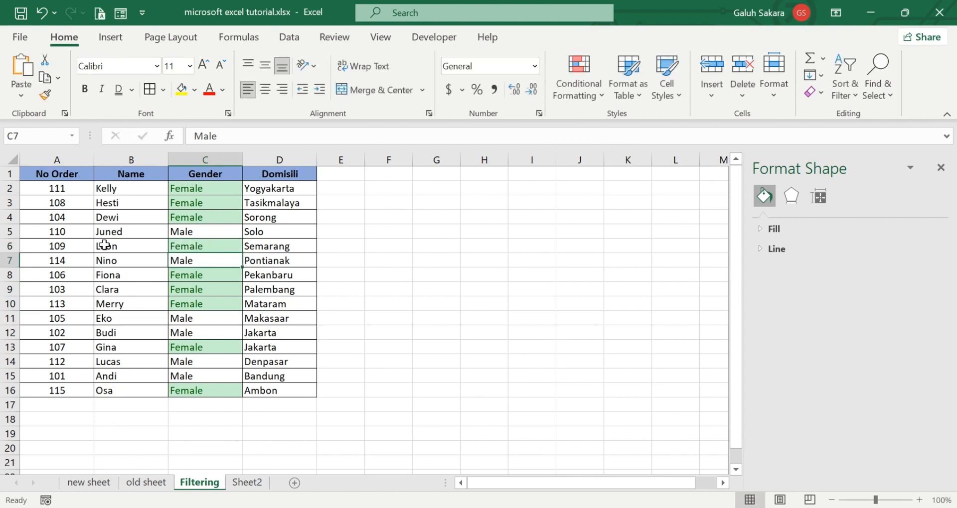
{"action": "left_click_drag", "start_coordinate": [104, 244], "coordinate": [195, 256]}
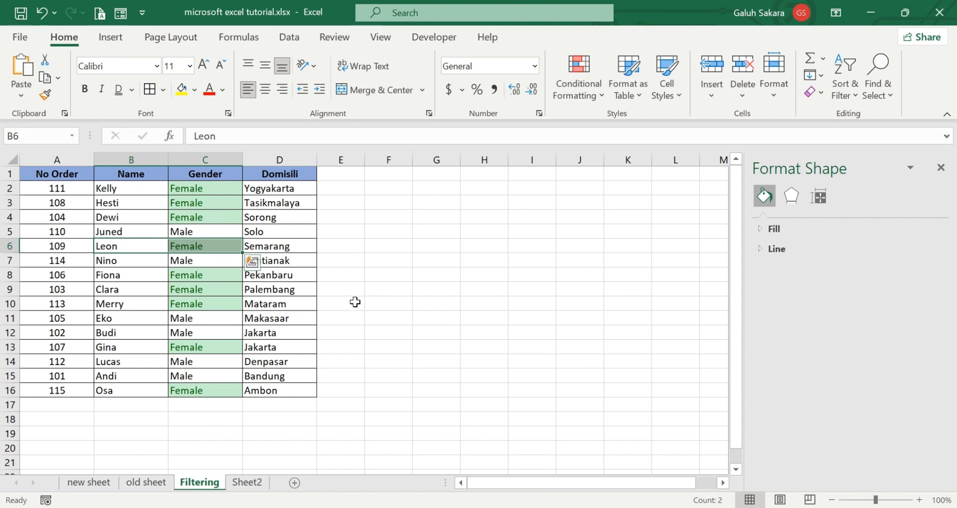
{"action": "left_click", "coordinate": [314, 307]}
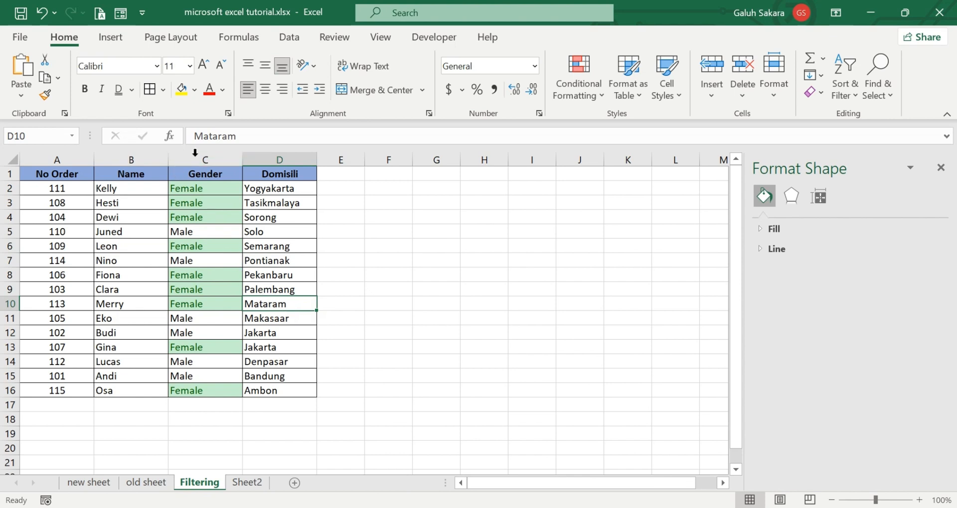
Add an Equal To highlight rule for "male" on C1:C16 with Light Red Fill with Dark Red Text
{"action": "left_click", "coordinate": [214, 159]}
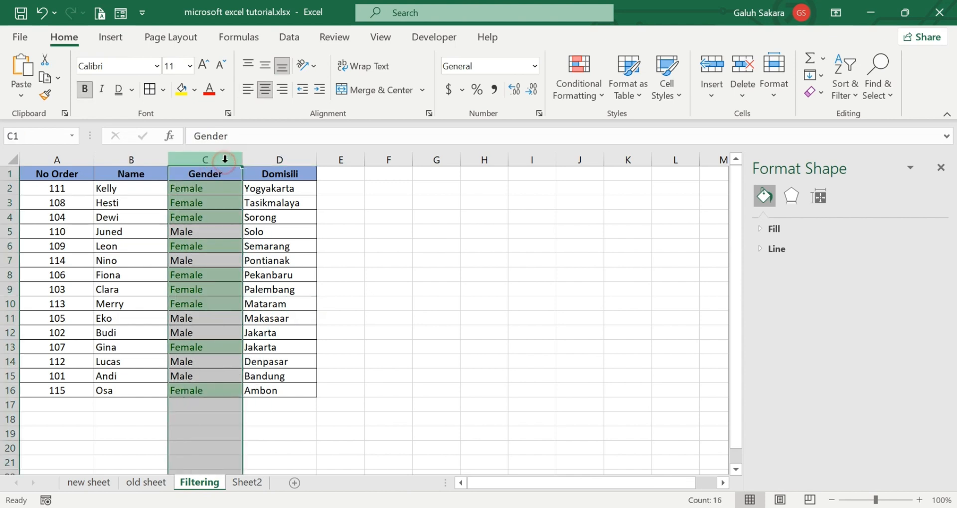
{"action": "left_click", "coordinate": [217, 218]}
{"action": "left_click_drag", "start_coordinate": [219, 172], "coordinate": [209, 391]}
{"action": "left_click", "coordinate": [598, 90]}
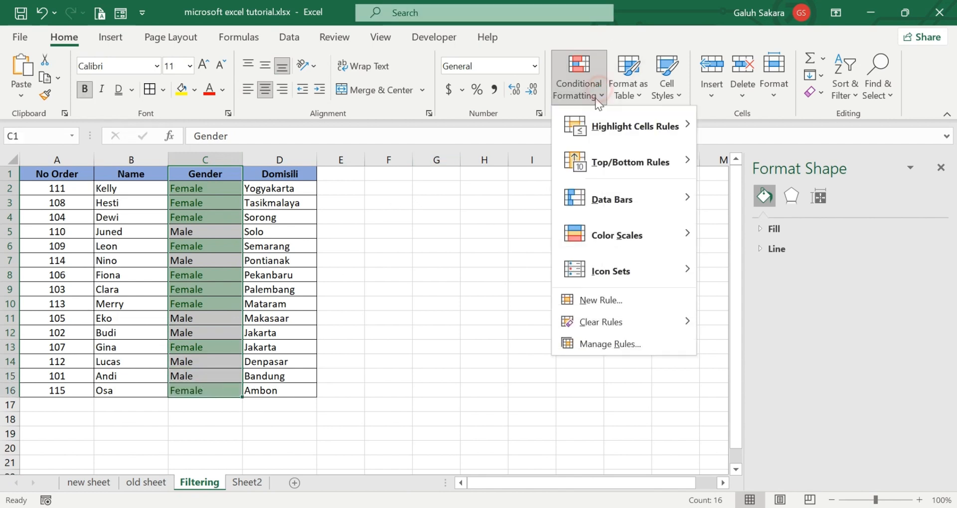
{"action": "mouse_move", "coordinate": [653, 124]}
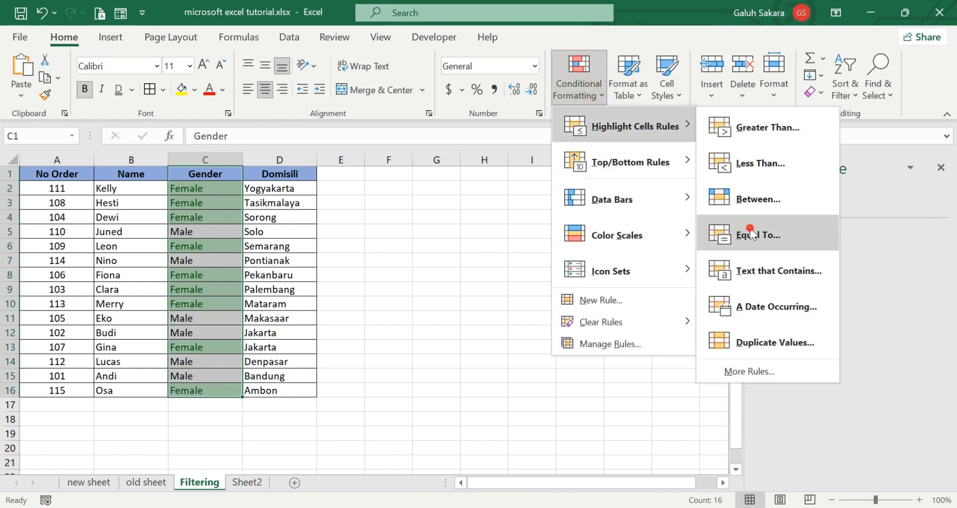
{"action": "left_click", "coordinate": [733, 235]}
{"action": "type", "text": "male"}
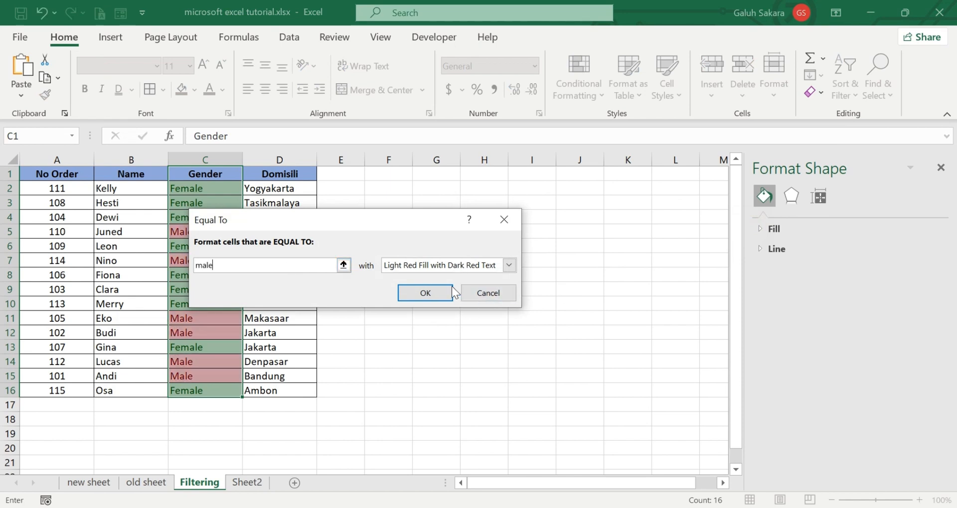
{"action": "left_click", "coordinate": [437, 293]}
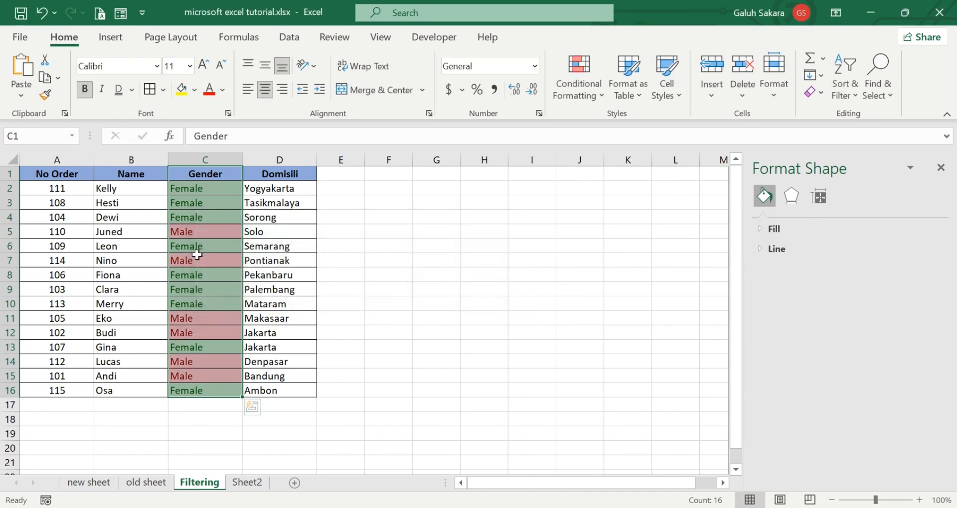
{"action": "left_click", "coordinate": [371, 313]}
Change the Gender values in cells C6 and C4 to male
{"action": "left_click", "coordinate": [203, 245]}
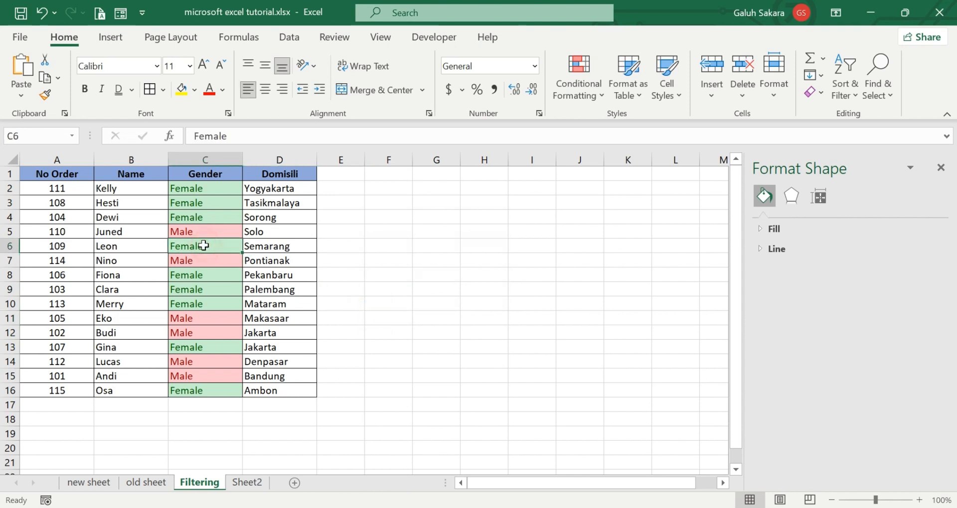
{"action": "type", "text": "male"}
{"action": "key", "text": "Return"}
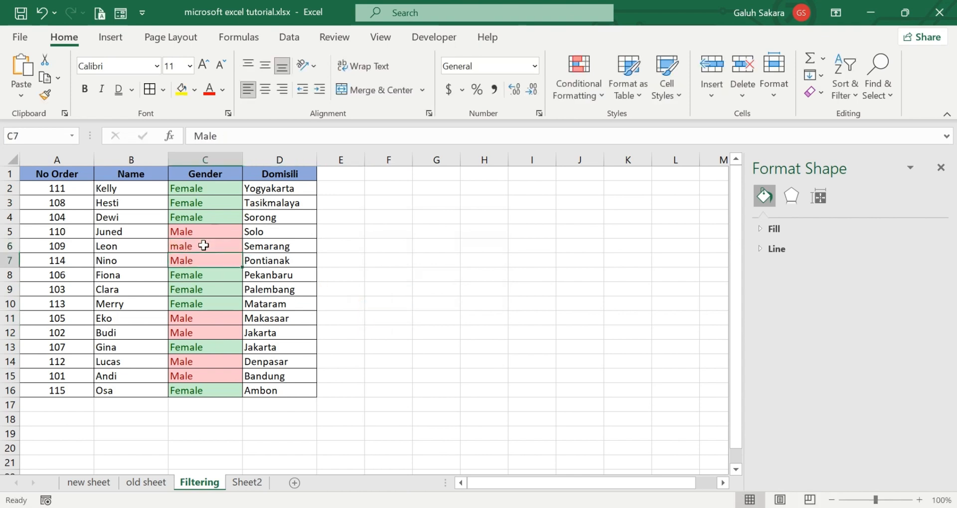
{"action": "left_click", "coordinate": [196, 217]}
{"action": "key", "text": "F2"}
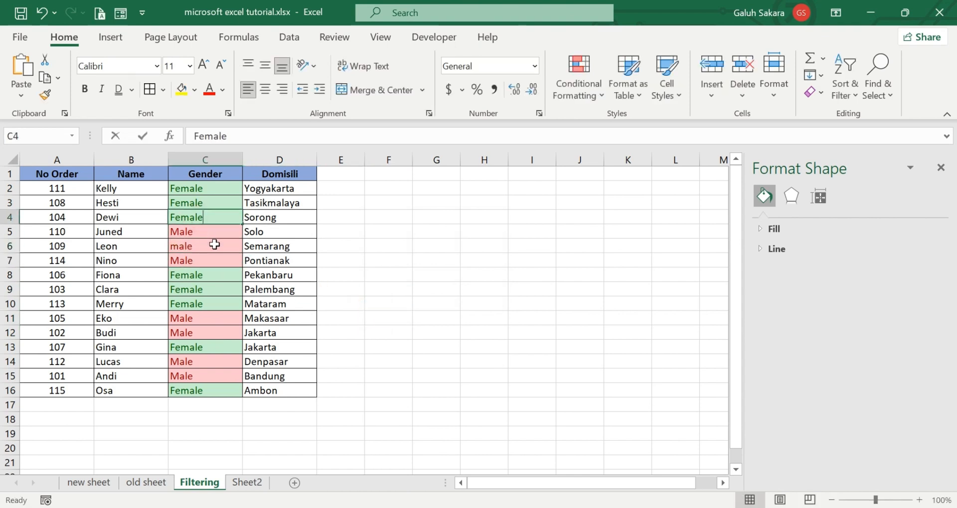
{"action": "type", "text": "malr"}
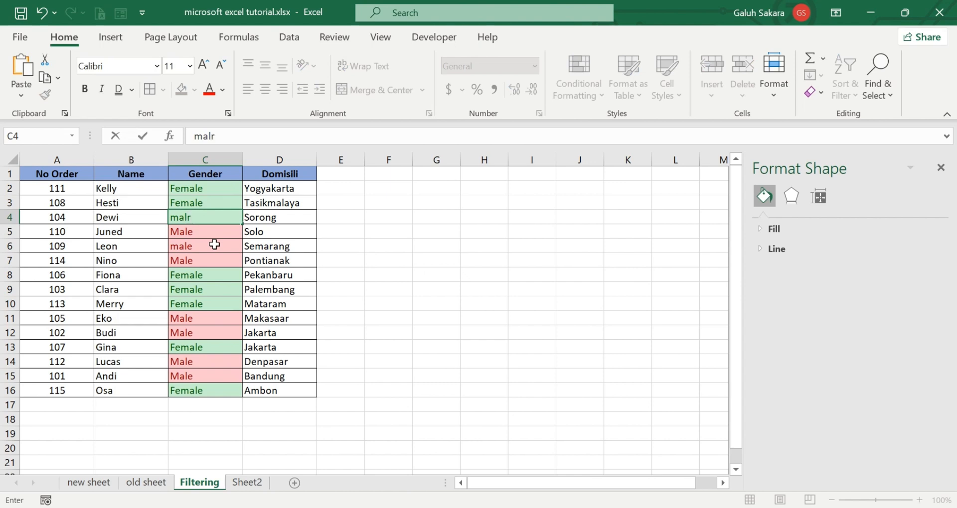
{"action": "key", "text": "BackSpace"}
{"action": "type", "text": "e"}
{"action": "key", "text": "Return"}
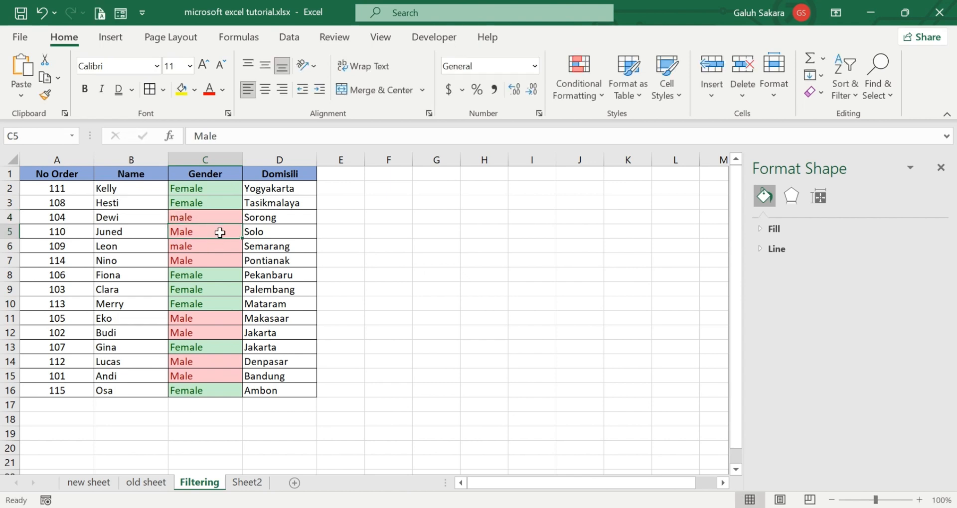
Enter male in Domisili cell D4 to test whether the rule applies outside the Gender range C2:C16
{"action": "left_click", "coordinate": [282, 222]}
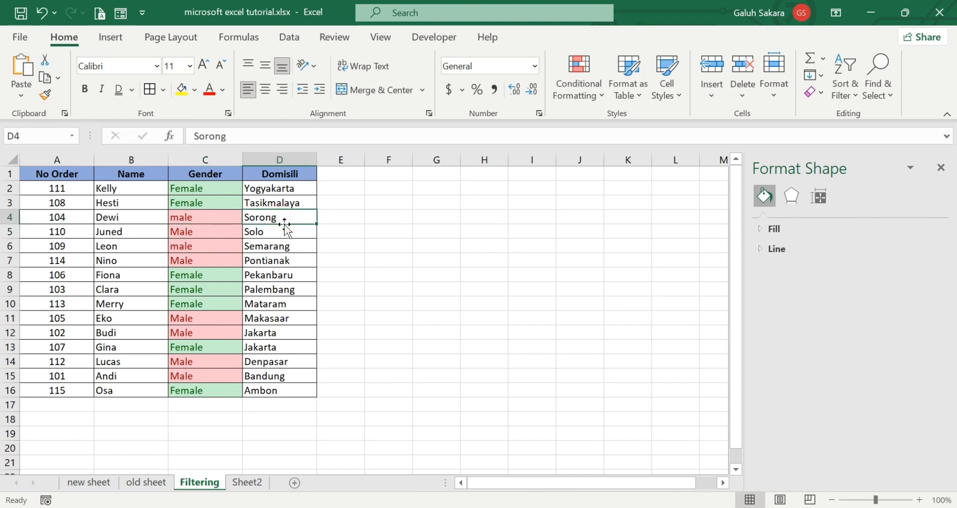
{"action": "type", "text": "male"}
{"action": "key", "text": "Return"}
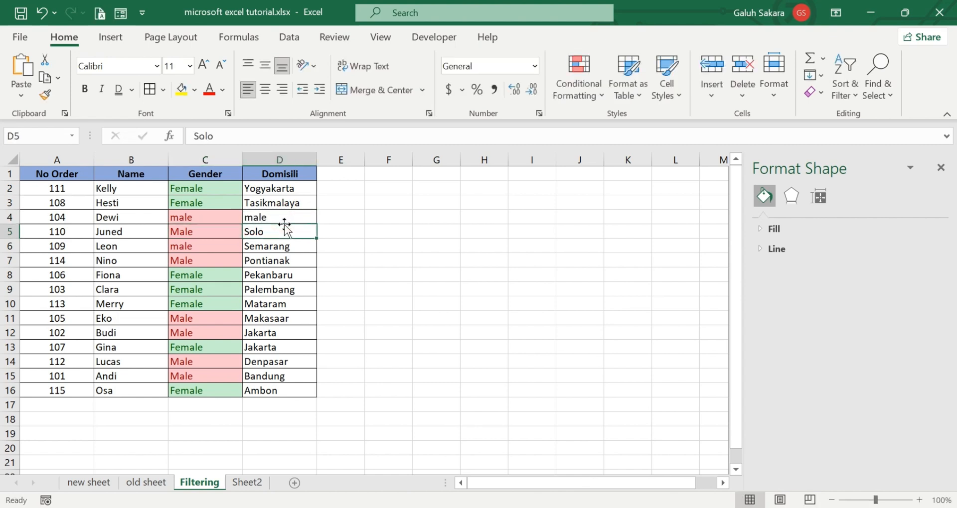
{"action": "left_click", "coordinate": [299, 219]}
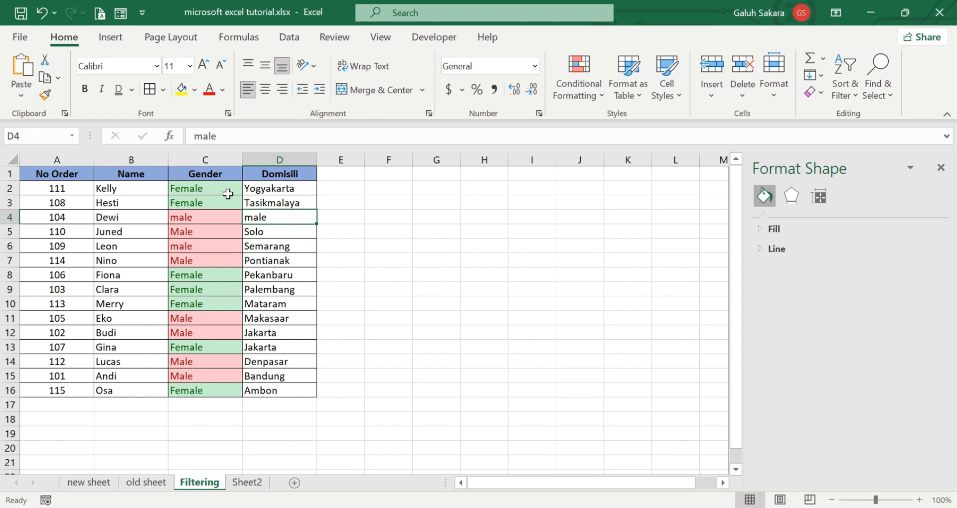
{"action": "left_click_drag", "start_coordinate": [228, 194], "coordinate": [214, 391]}
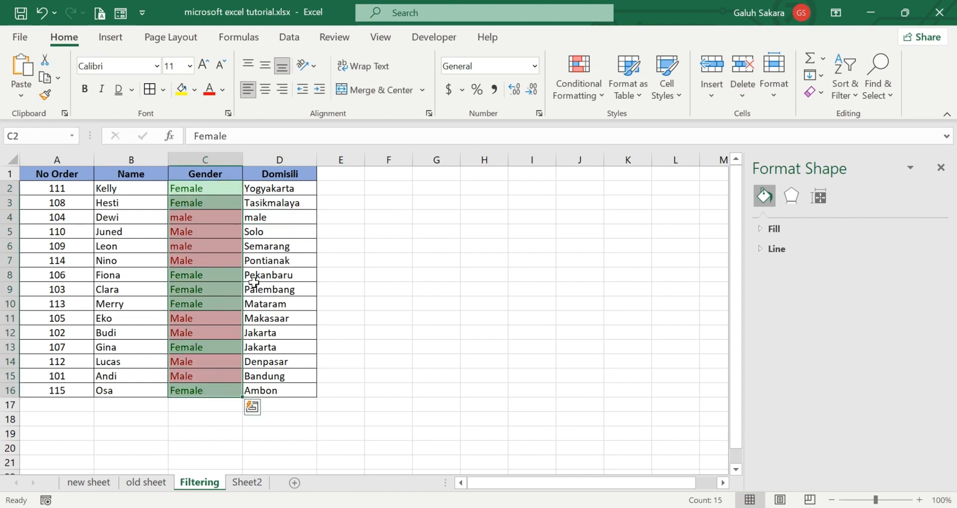
{"action": "left_click", "coordinate": [271, 220]}
{"action": "left_click", "coordinate": [395, 275]}
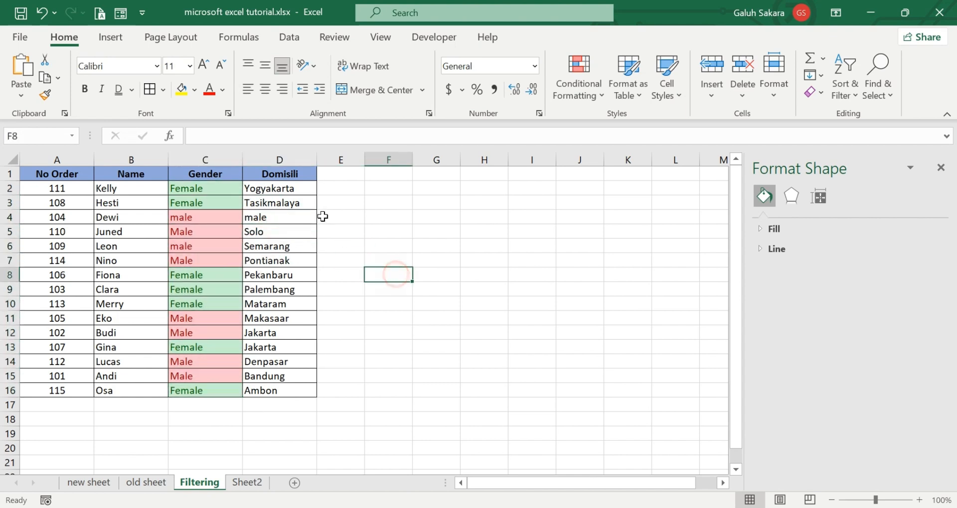
Undo the male entry in Domisili cell D4
{"action": "left_click", "coordinate": [291, 220]}
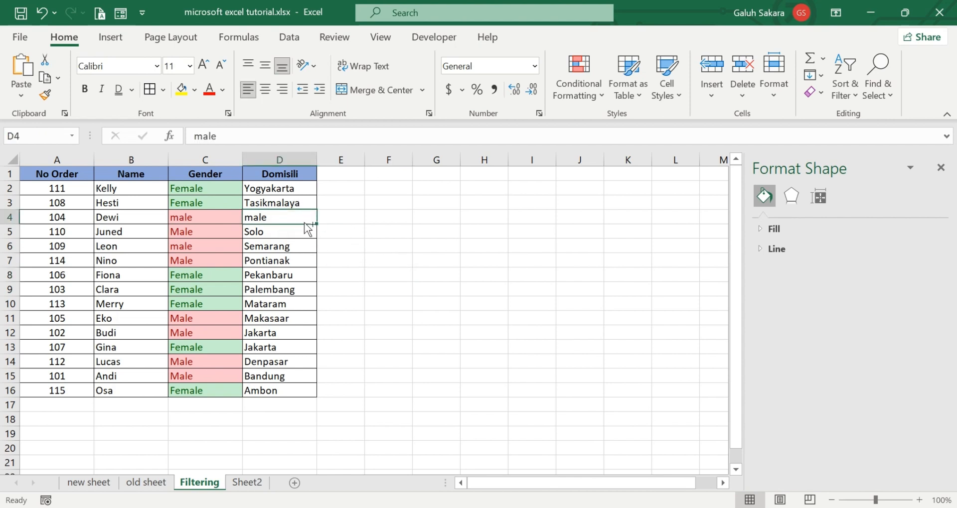
{"action": "key", "text": "ctrl+z"}
{"action": "left_click", "coordinate": [383, 274]}
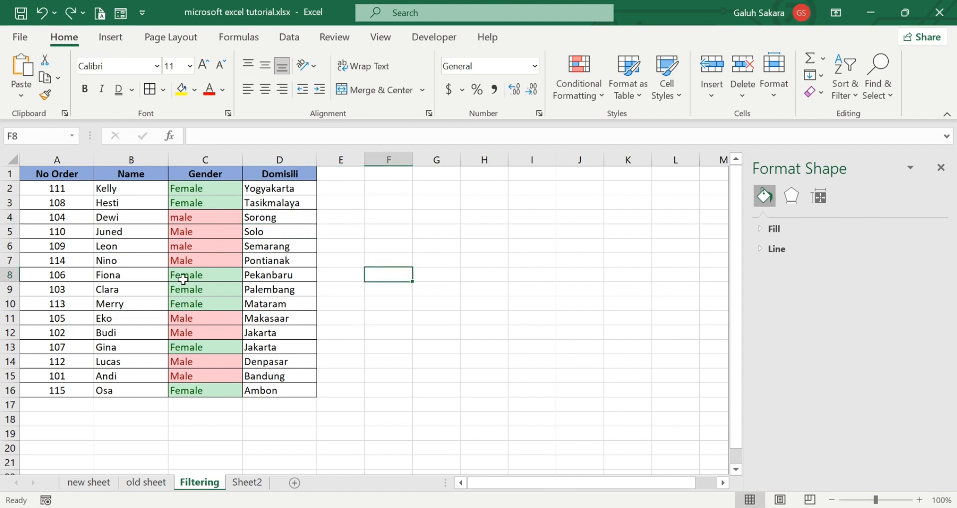
Add a Greater Than highlight rule for 110 on the No Order column A1:A16 with Light Red Fill with Dark Red Text
{"action": "left_click_drag", "start_coordinate": [63, 189], "coordinate": [70, 217]}
{"action": "left_click", "coordinate": [53, 232]}
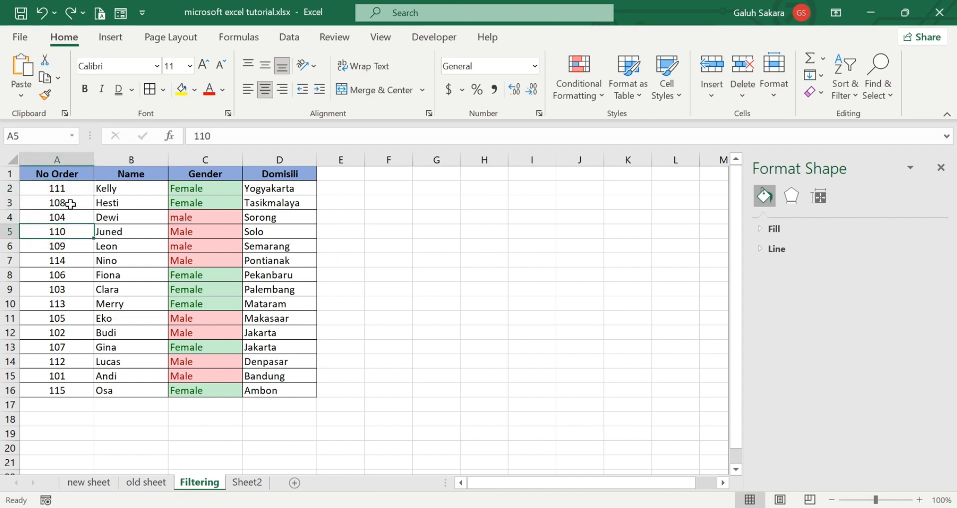
{"action": "left_click_drag", "start_coordinate": [49, 176], "coordinate": [55, 391]}
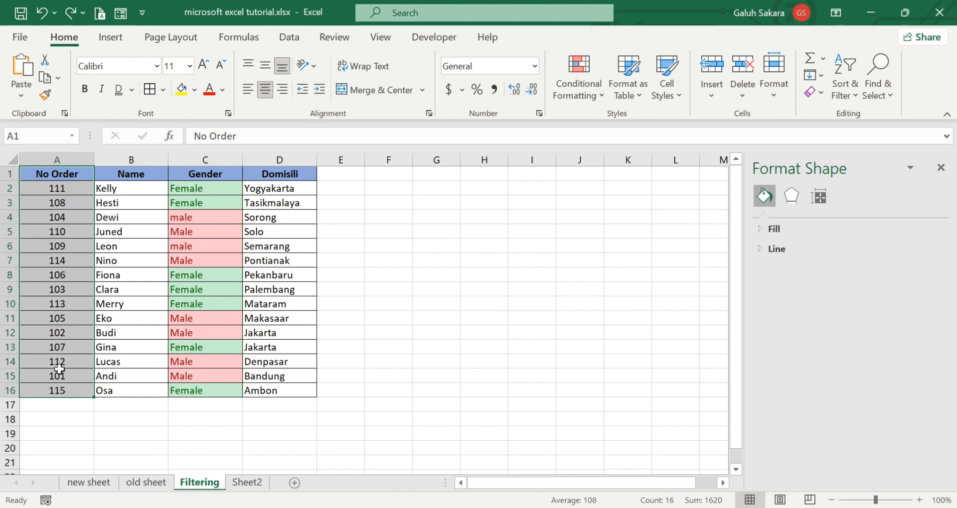
{"action": "left_click", "coordinate": [579, 87]}
{"action": "mouse_move", "coordinate": [659, 124]}
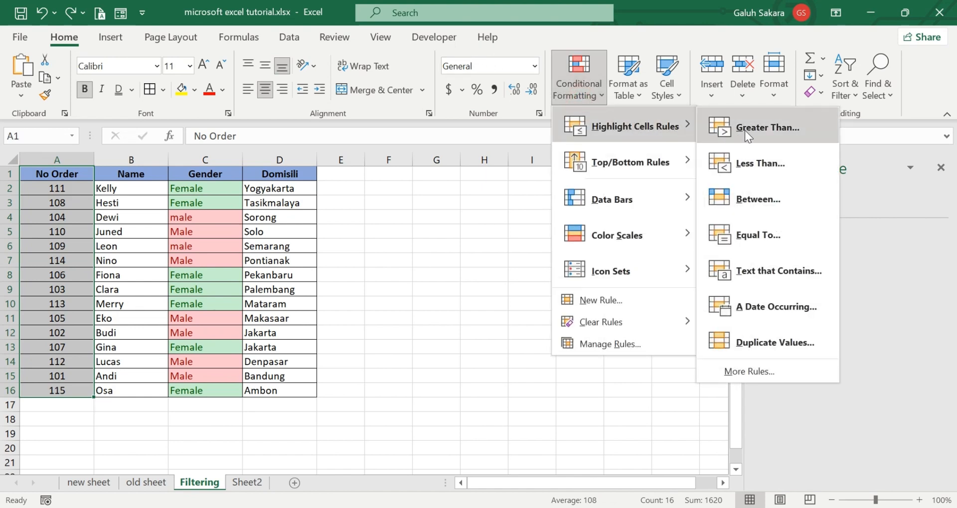
{"action": "left_click", "coordinate": [746, 128]}
{"action": "type", "text": "11"}
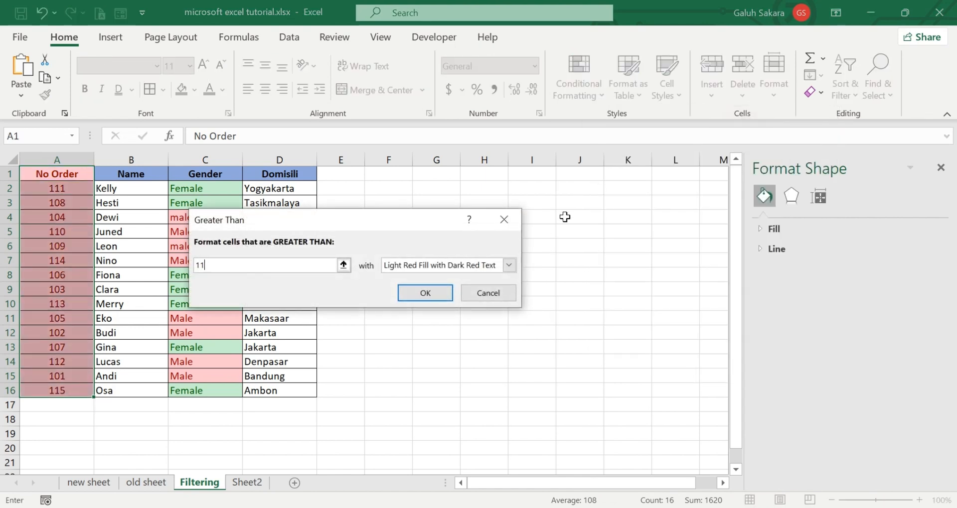
{"action": "type", "text": "0"}
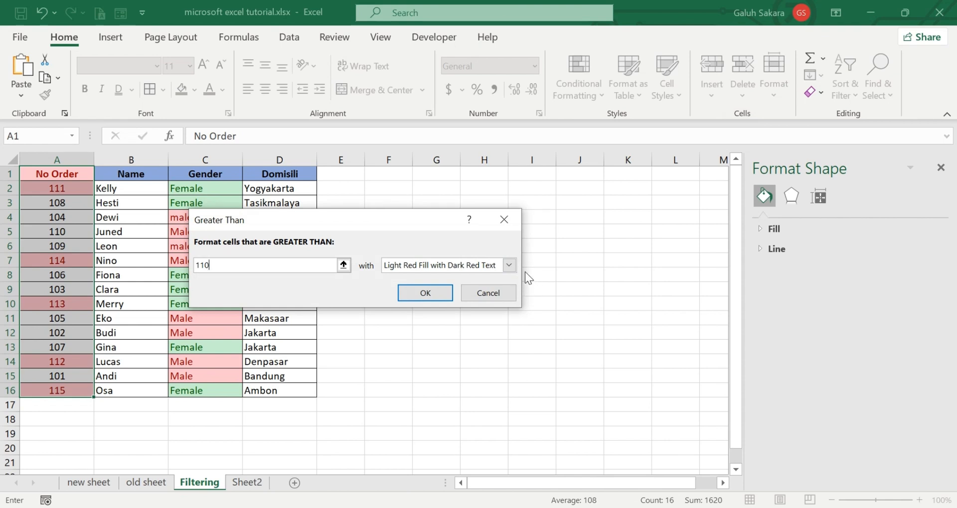
{"action": "left_click", "coordinate": [427, 293]}
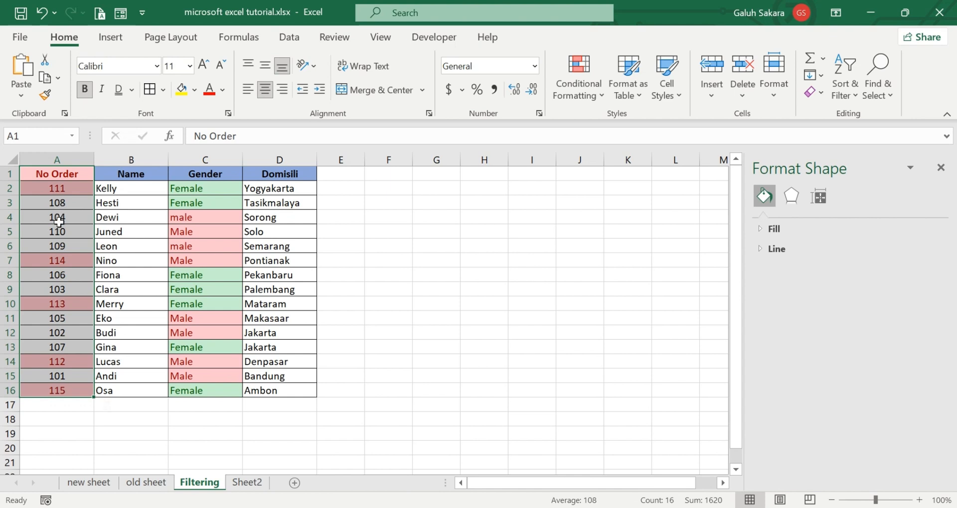
Change the order number in cell A5 to 120 to test the Greater Than rule
{"action": "left_click", "coordinate": [49, 234]}
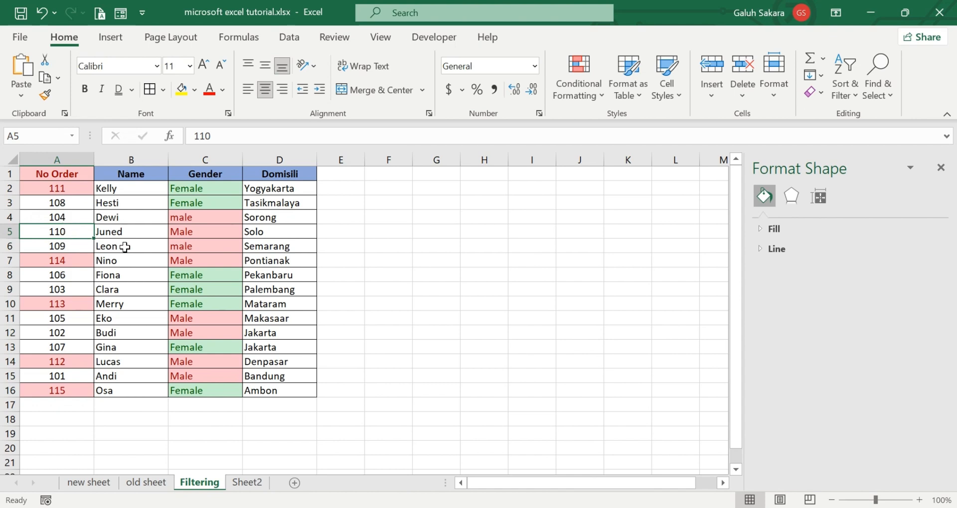
{"action": "type", "text": "120"}
{"action": "key", "text": "Return"}
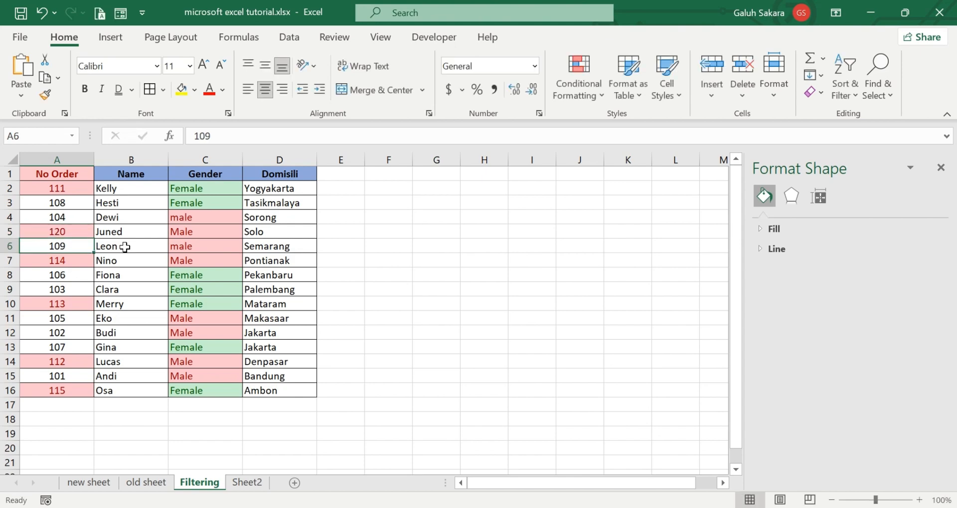
{"action": "scroll", "coordinate": [100, 214], "scroll_direction": "down", "scroll_amount": 1}
{"action": "scroll", "coordinate": [76, 232], "scroll_direction": "up", "scroll_amount": 1}
{"action": "left_click", "coordinate": [76, 231]}
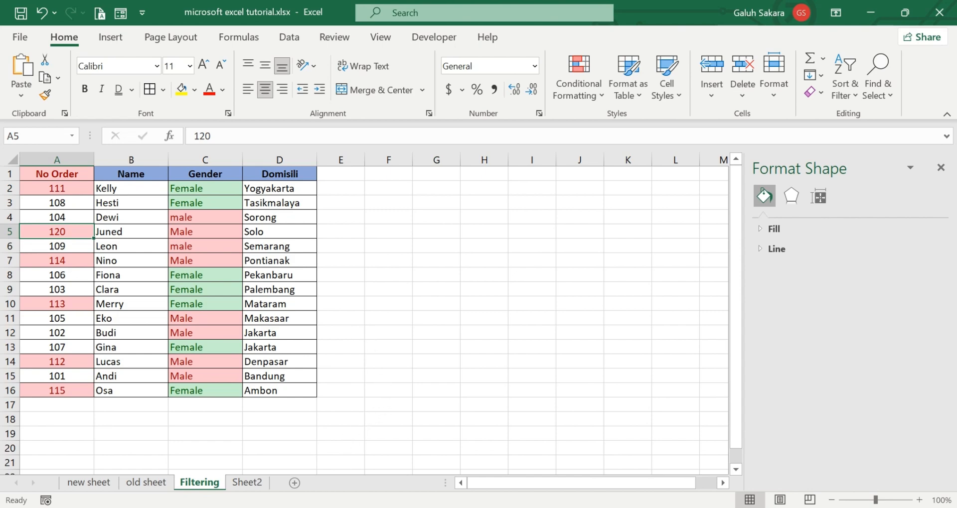
{"action": "left_click", "coordinate": [317, 507]}
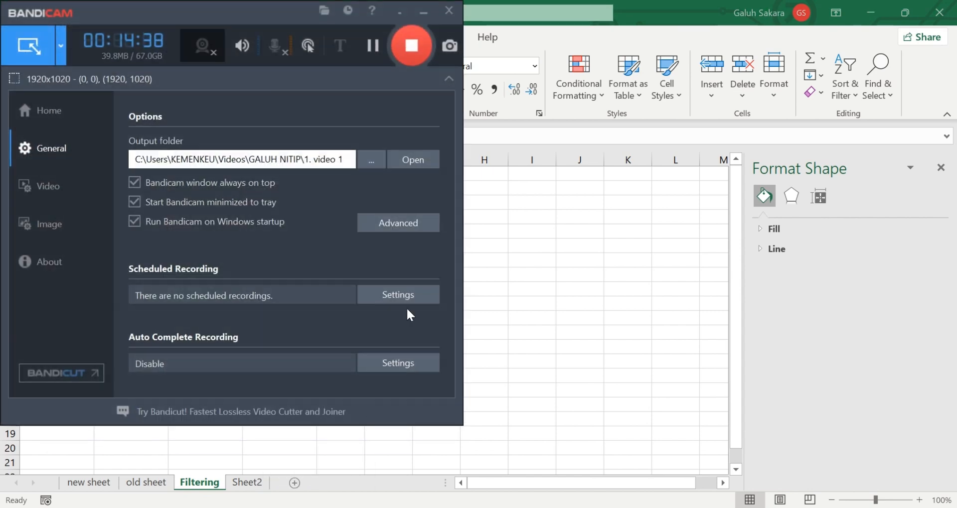
{"action": "left_click", "coordinate": [414, 49]}
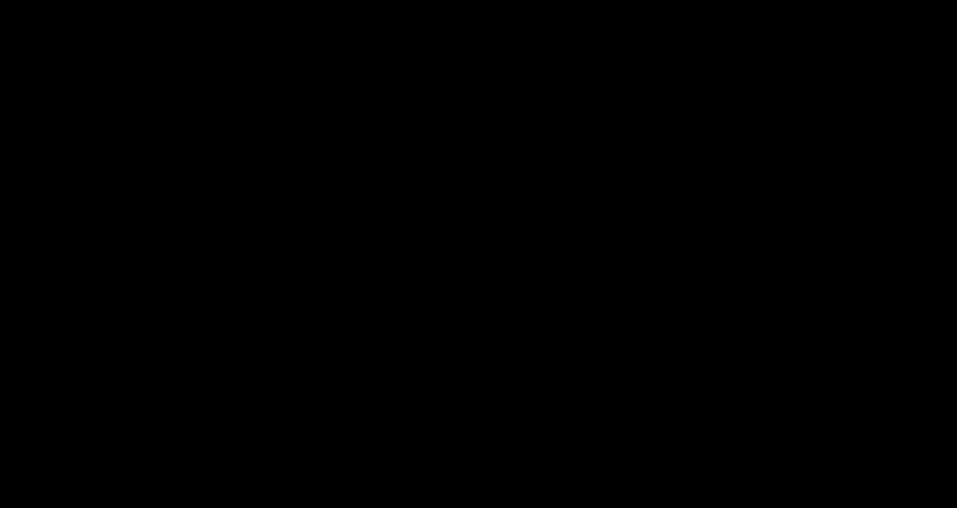